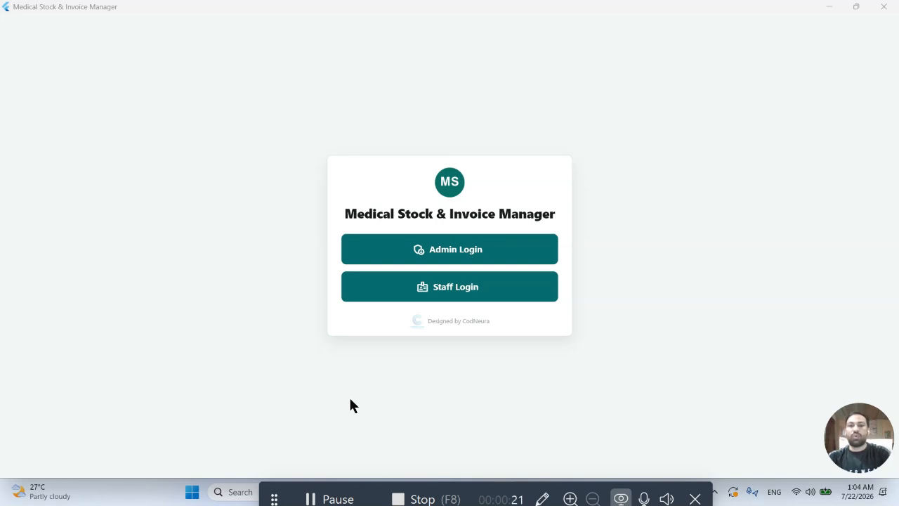
# Log in through the admin login as admin, entering the account password
pyautogui.click(469, 259)
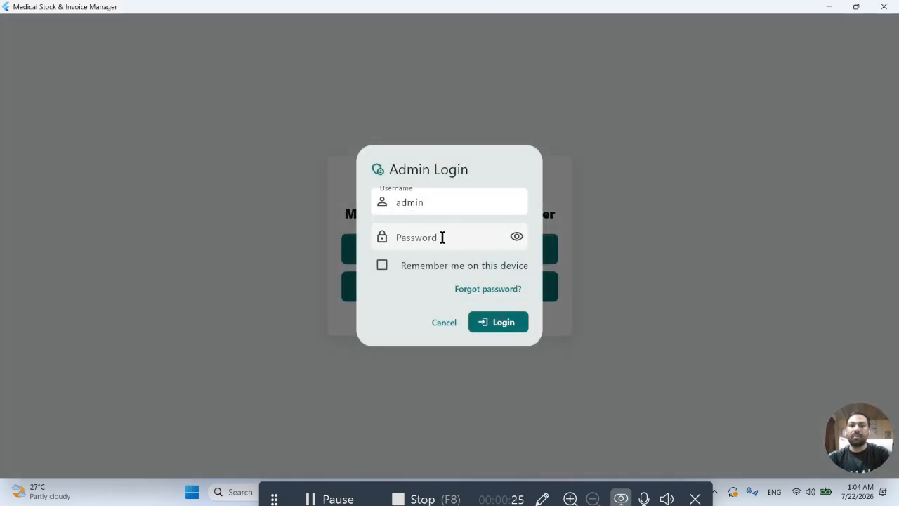
pyautogui.click(427, 240)
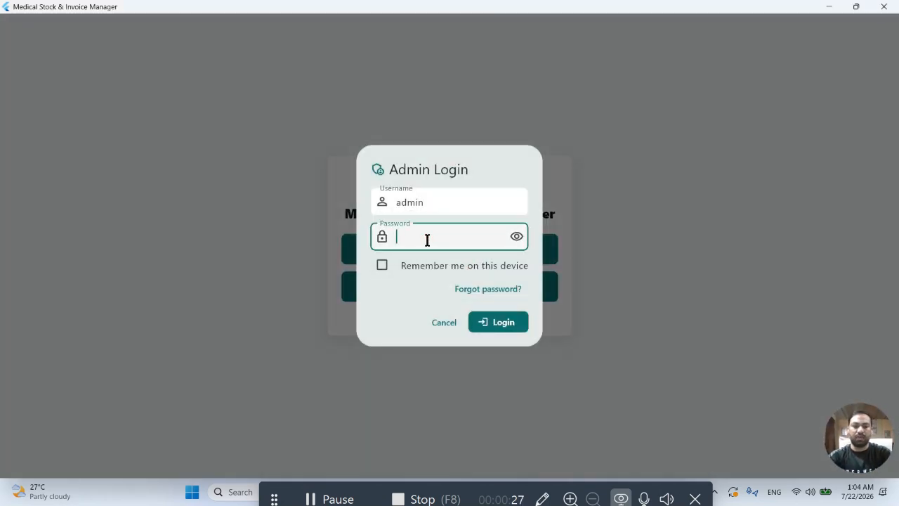
pyautogui.write('••••••')
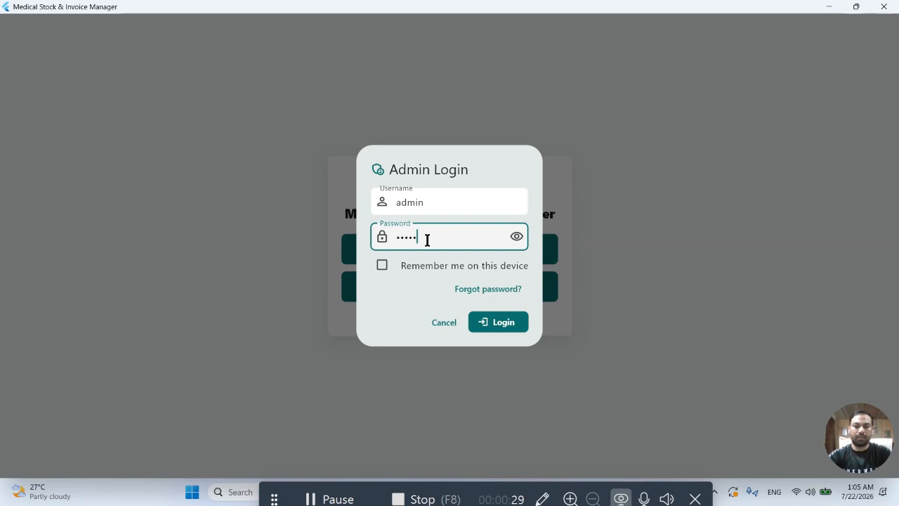
pyautogui.write('••')
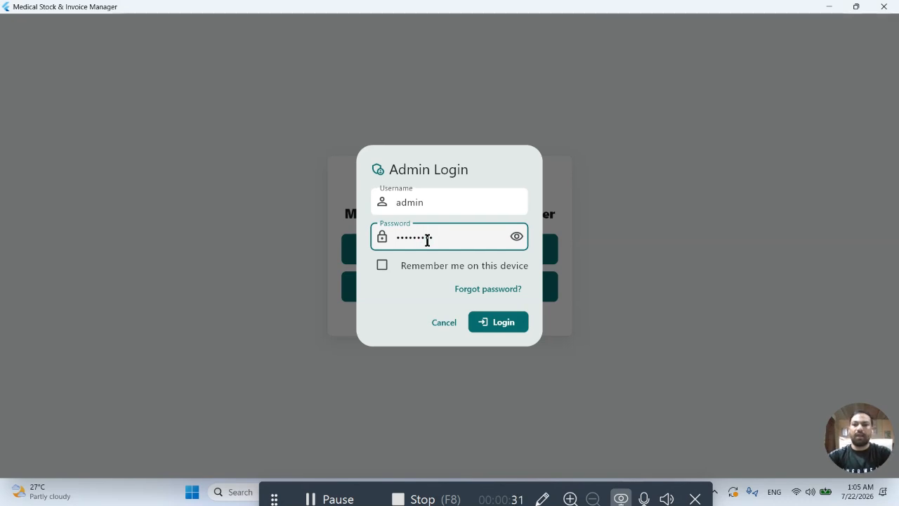
pyautogui.click(499, 328)
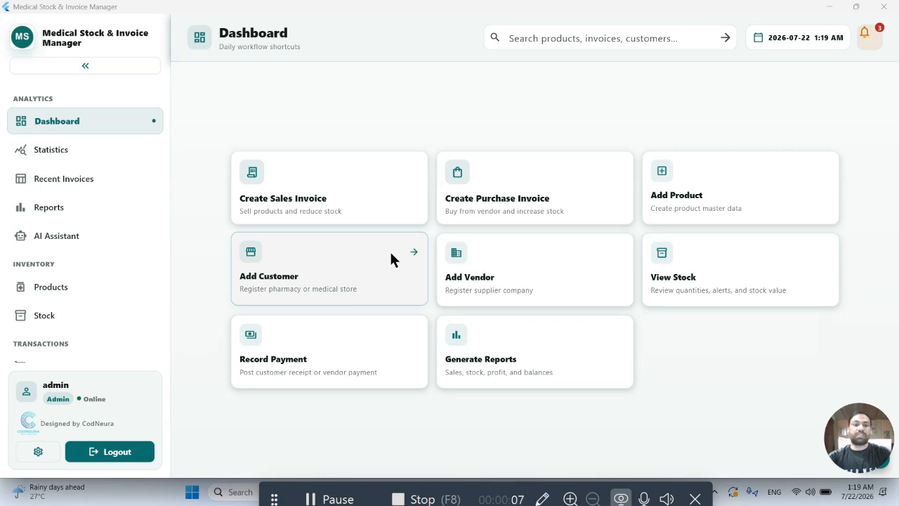
# Start a sales invoice for Al Shifa Pharmacy and select Cefixime 400mg as the product
pyautogui.click(337, 204)
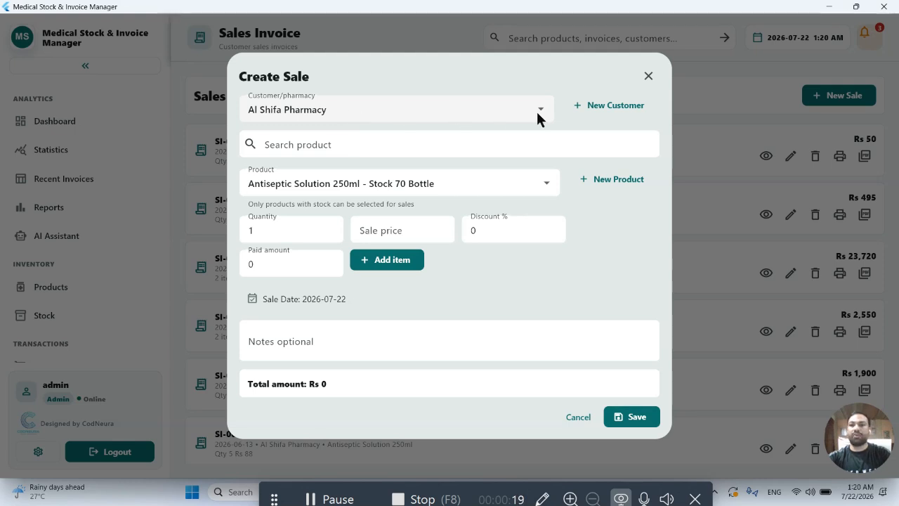
pyautogui.click(615, 106)
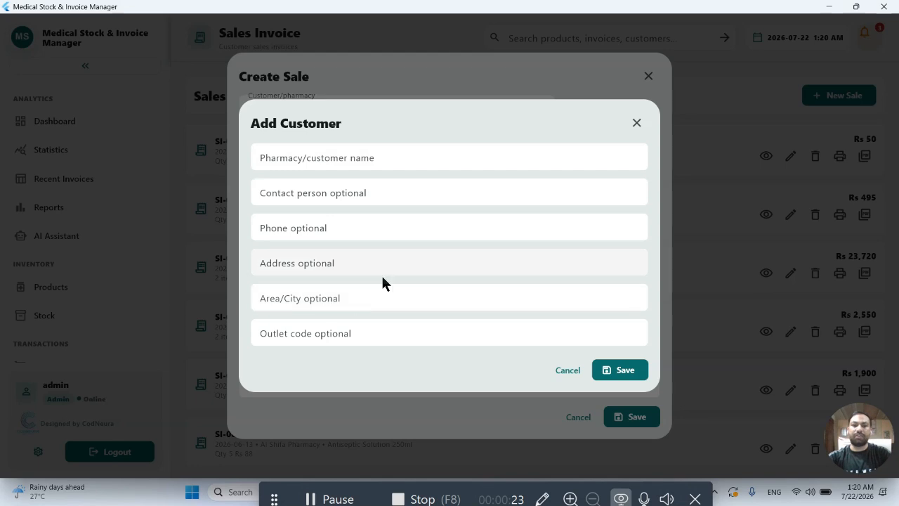
pyautogui.click(567, 369)
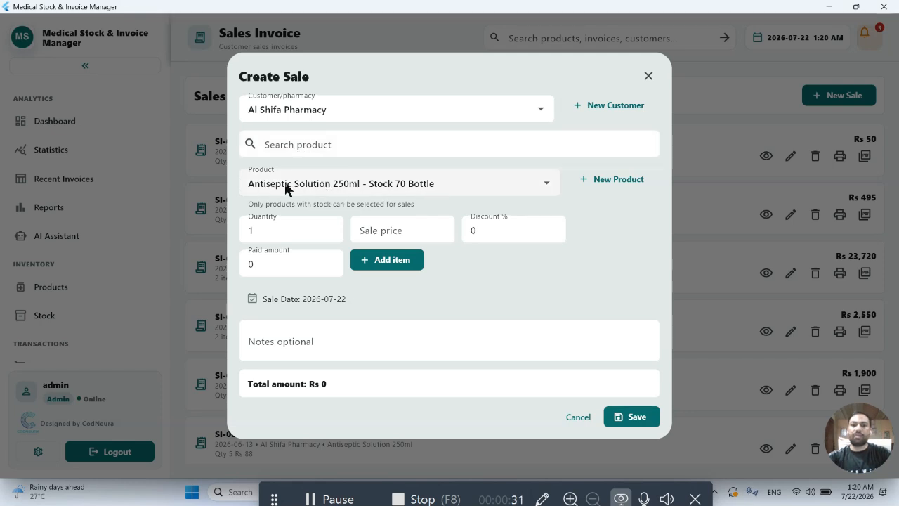
pyautogui.click(444, 183)
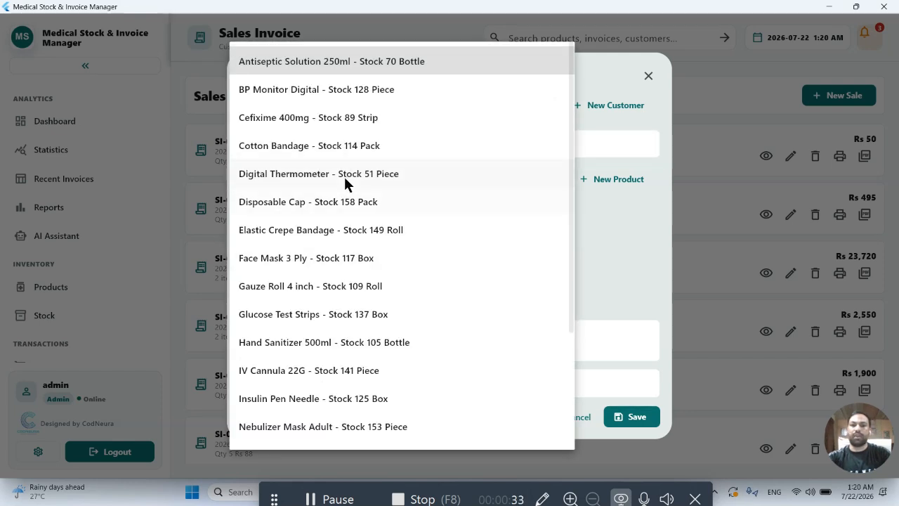
pyautogui.click(379, 115)
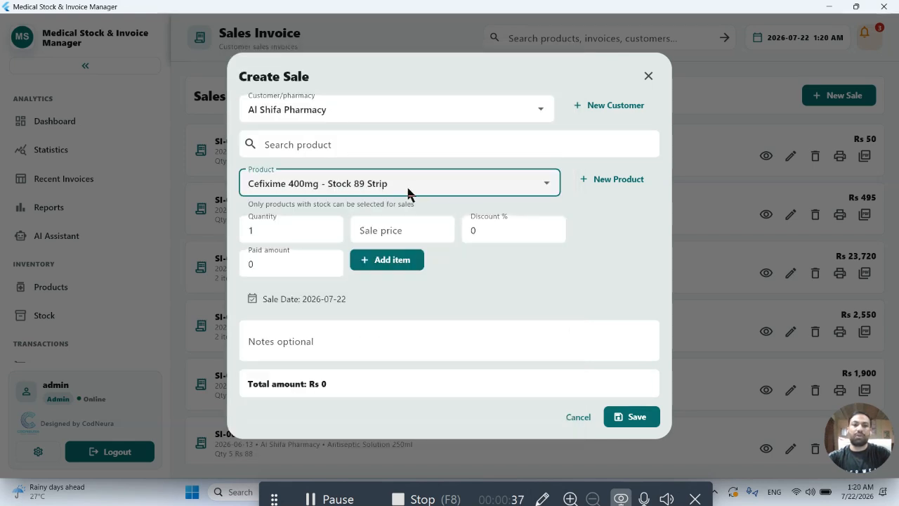
# Look over the new-product form without saving it, and review the sale's quantity, sale price, discount and paid amount fields
pyautogui.click(613, 179)
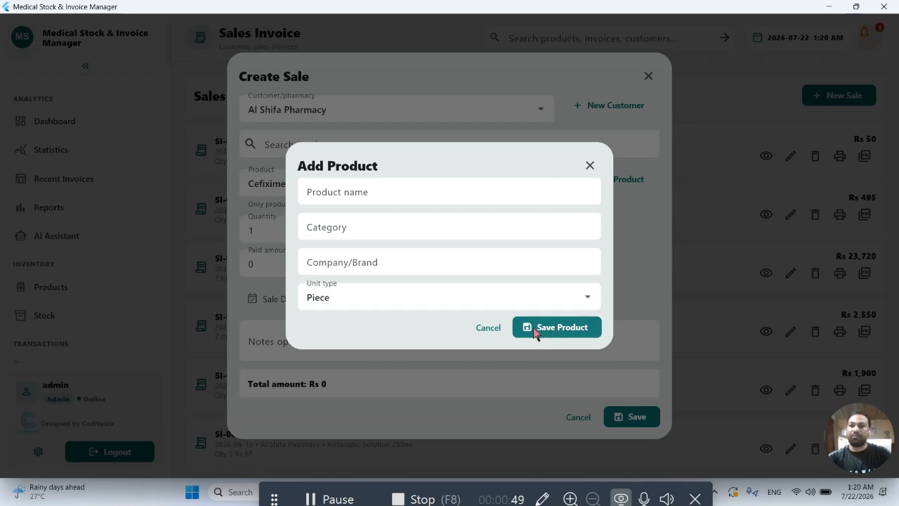
pyautogui.click(486, 330)
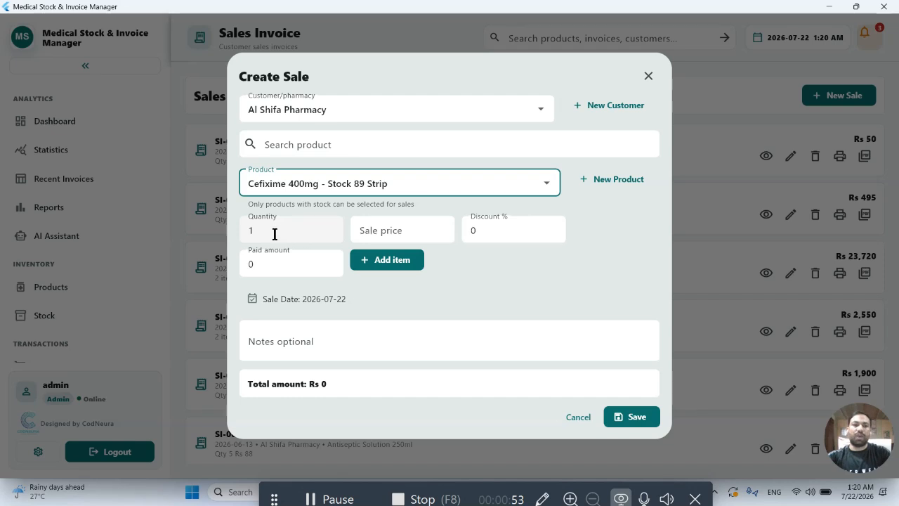
pyautogui.click(284, 229)
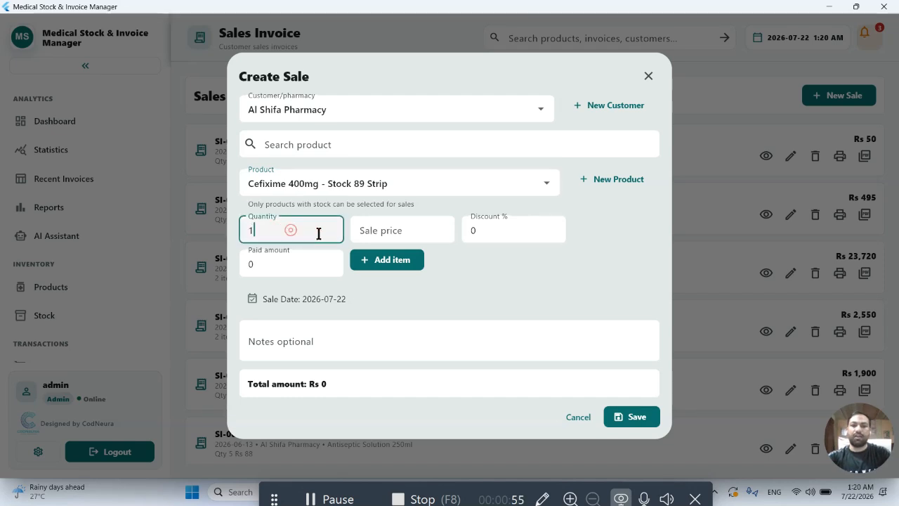
pyautogui.click(366, 229)
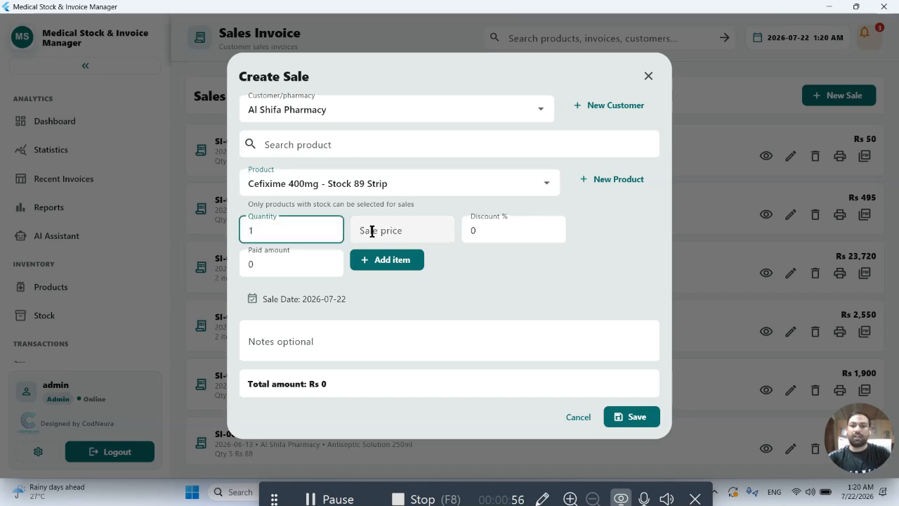
pyautogui.click(497, 232)
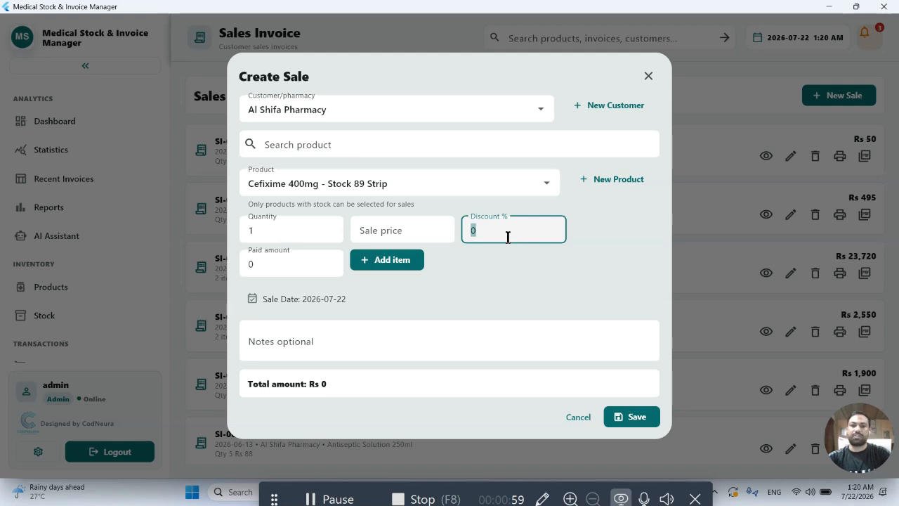
pyautogui.click(297, 268)
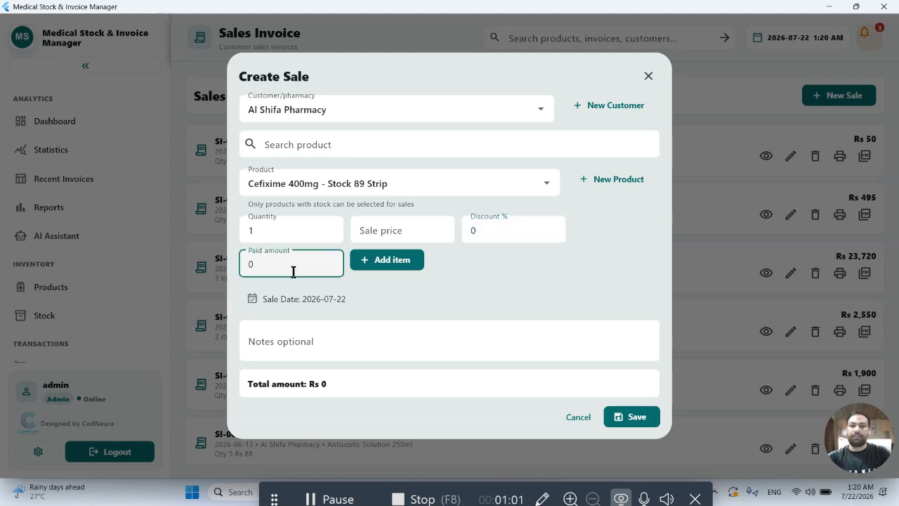
pyautogui.moveTo(292, 270); pyautogui.dragTo(241, 267)
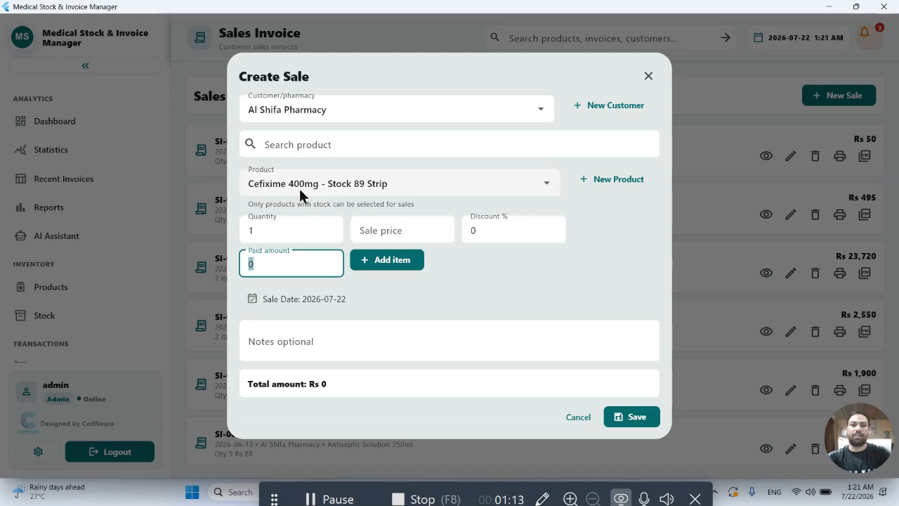
# Set the Cefixime 400mg quantity to 10, the sale price to 200 and the discount to 5%
pyautogui.click(269, 234)
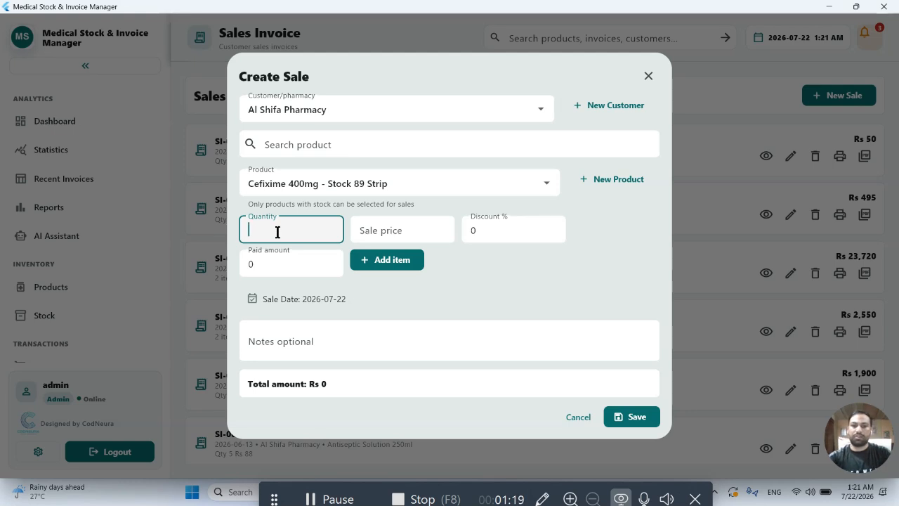
pyautogui.write('10')
pyautogui.click(391, 231)
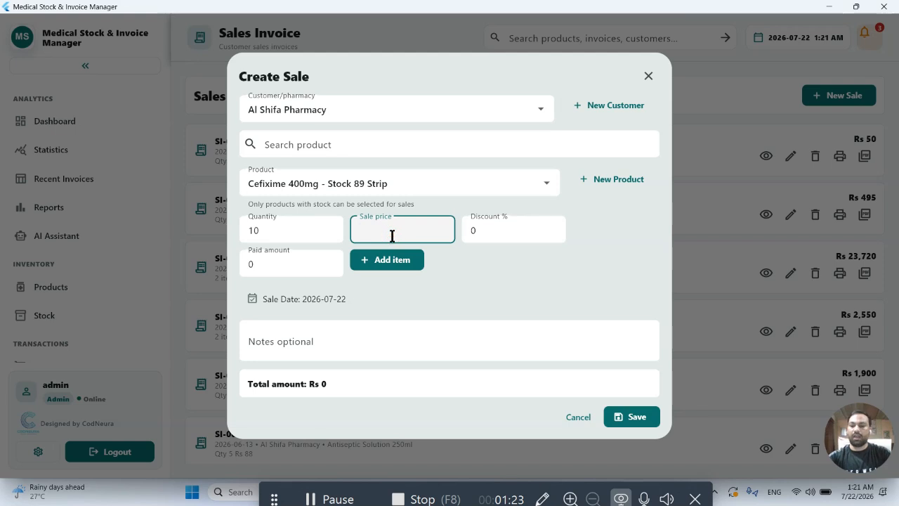
pyautogui.write('200')
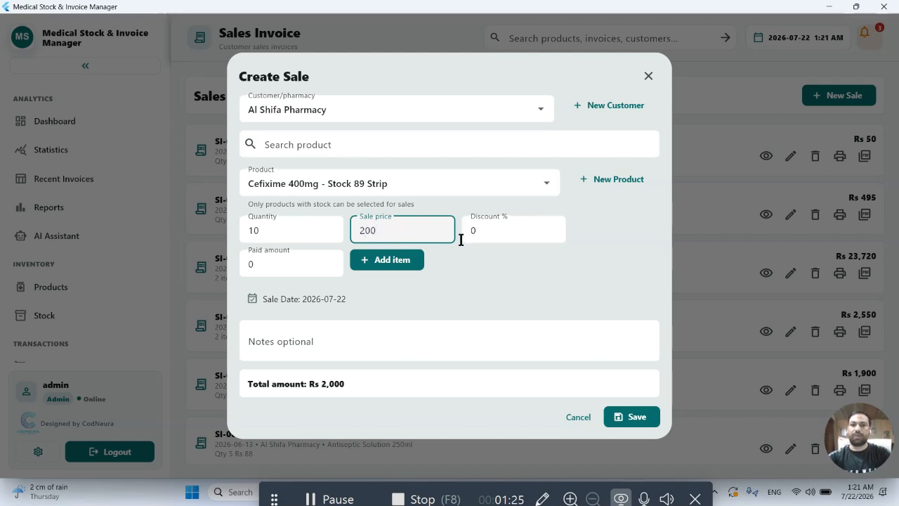
pyautogui.click(481, 236)
pyautogui.press('BackSpace')
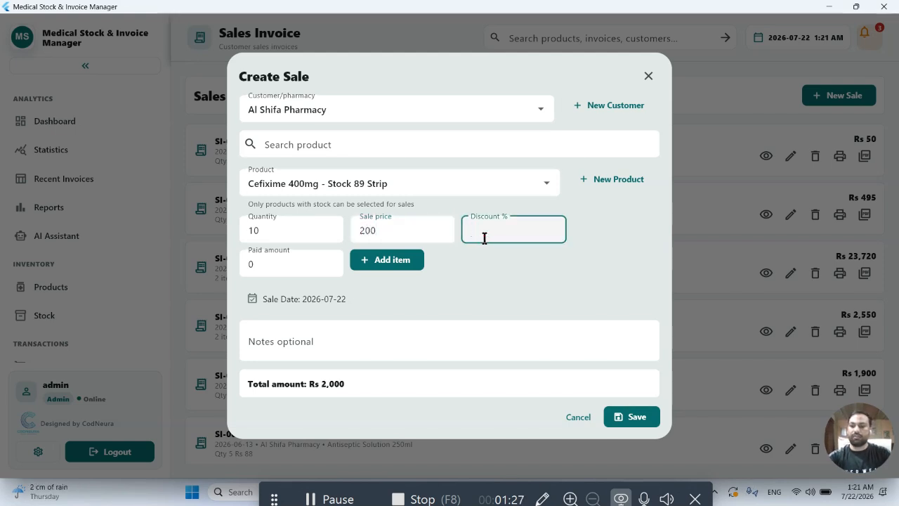
pyautogui.write('5')
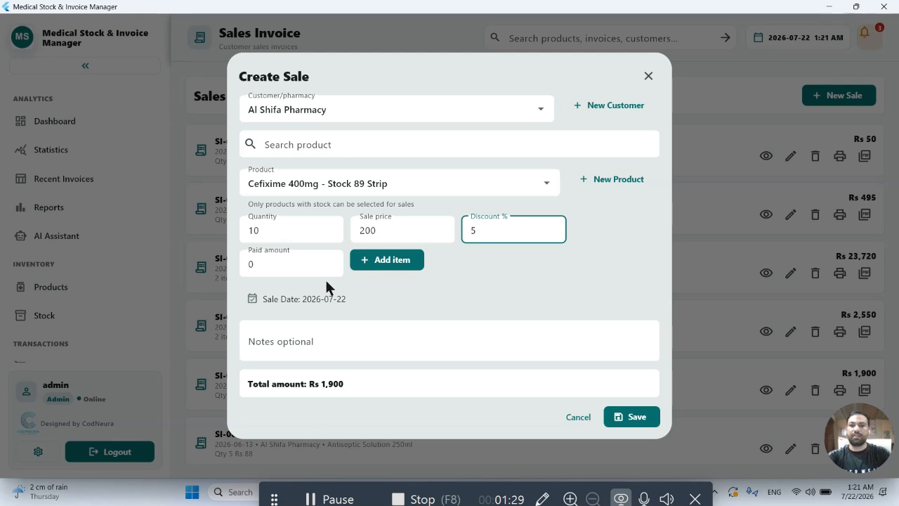
# Set the paid amount to 1900 and save the sale with the Cefixime 400mg item added
pyautogui.click(280, 265)
pyautogui.press('BackSpace')
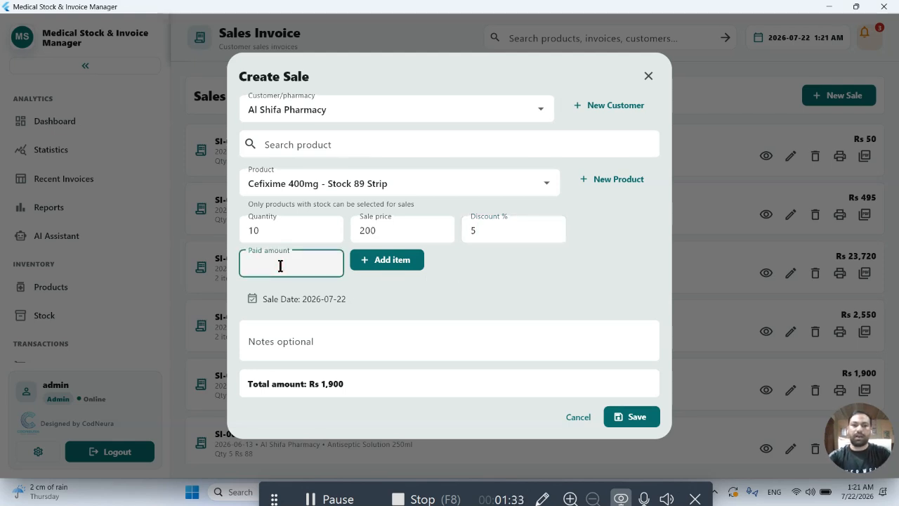
pyautogui.write('190')
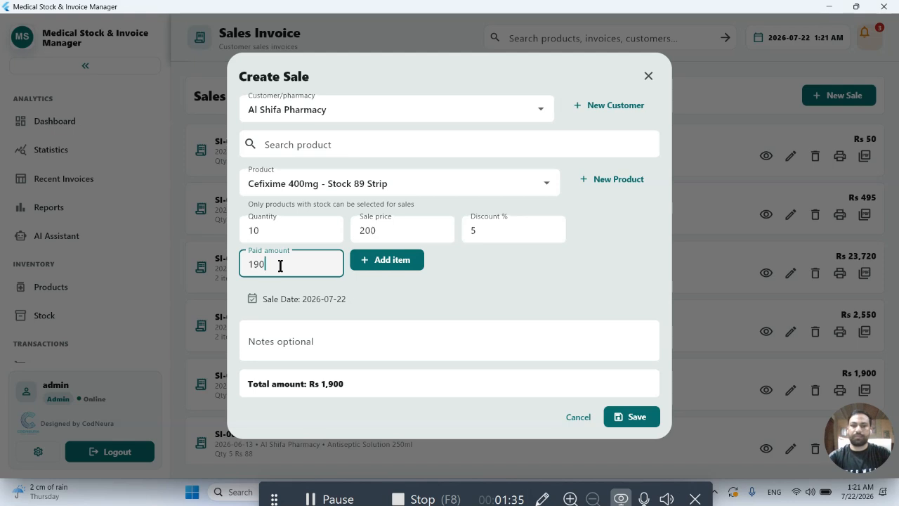
pyautogui.write('0')
pyautogui.click(388, 266)
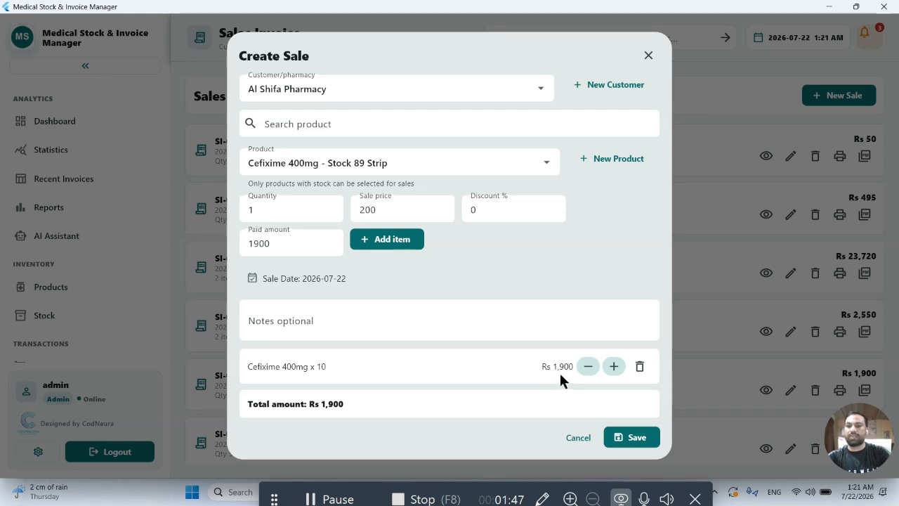
pyautogui.click(635, 439)
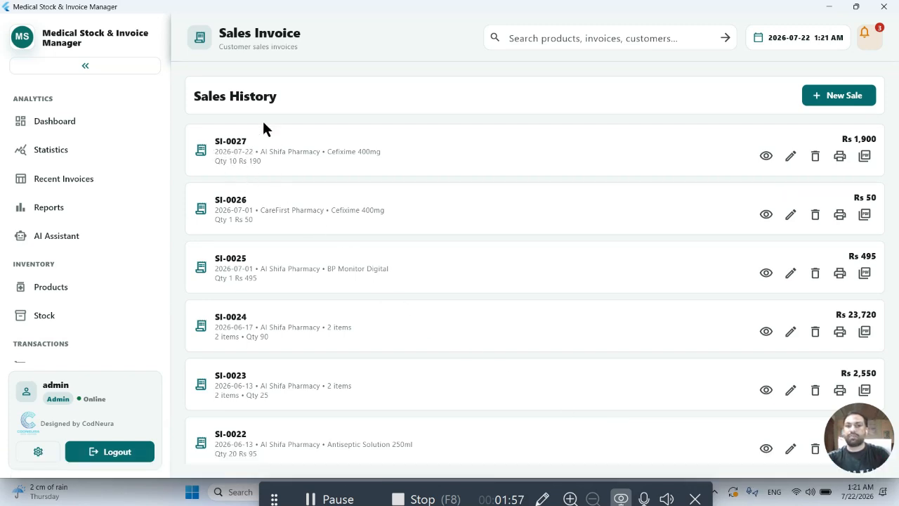
# View the details of the newest sales invoice and look at its edit form without changing anything
pyautogui.click(766, 155)
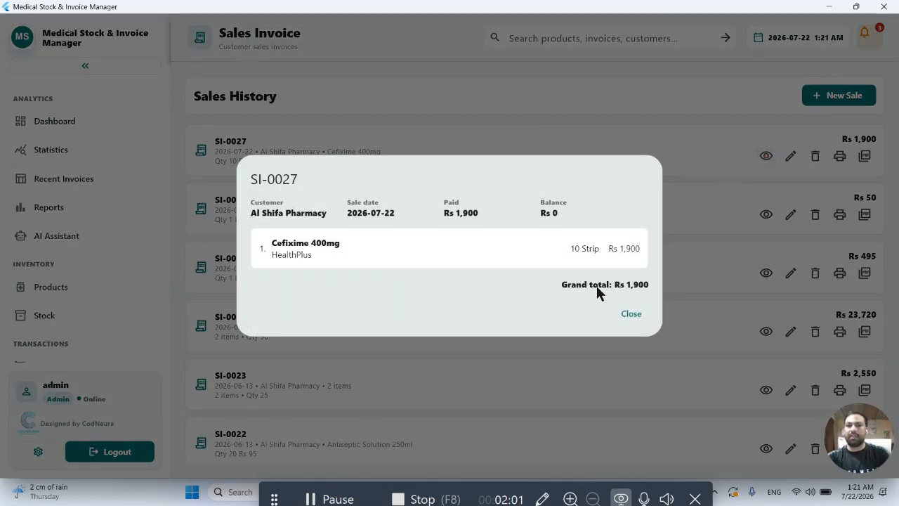
pyautogui.click(630, 314)
pyautogui.click(787, 166)
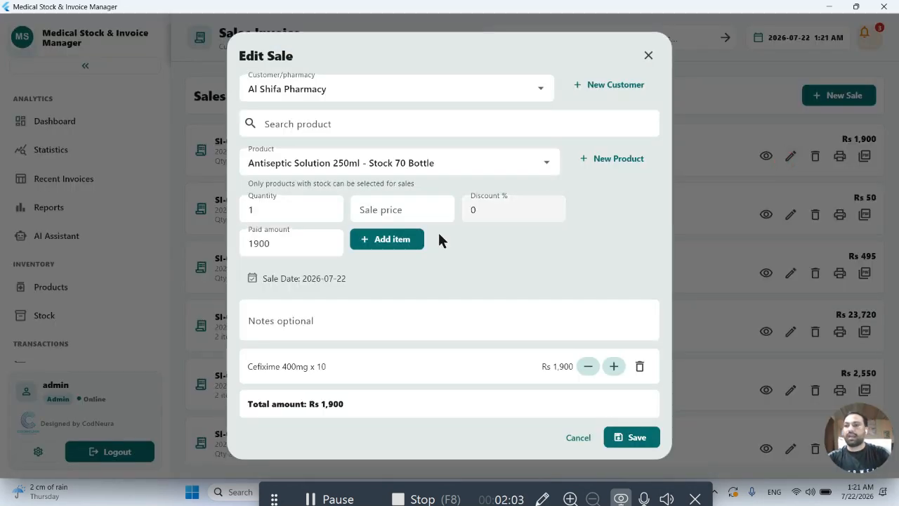
pyautogui.click(648, 49)
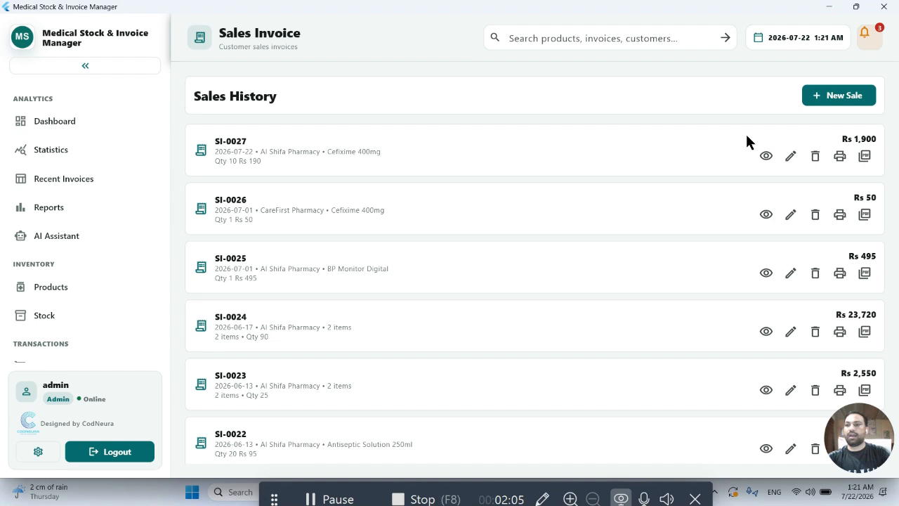
# Export the newest sales invoice as a PDF and review the exported document in the browser from header to total summary
pyautogui.click(866, 162)
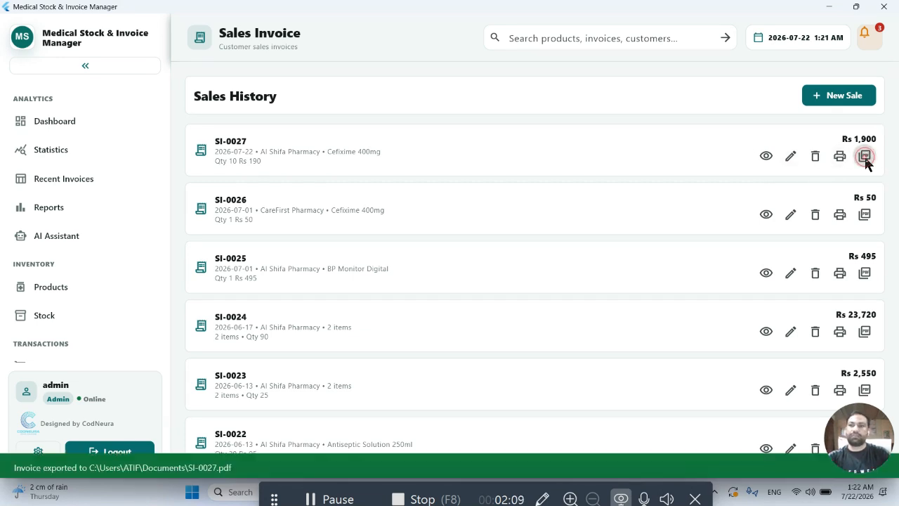
pyautogui.click(829, 6)
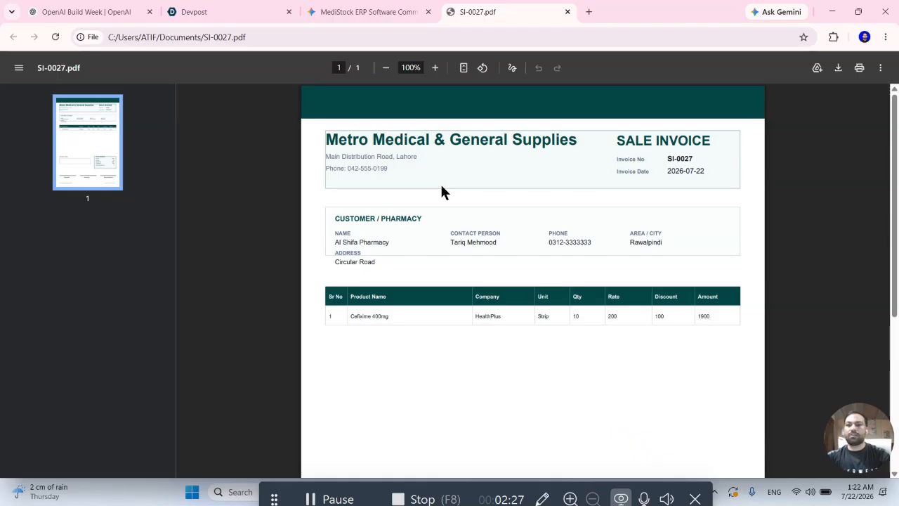
pyautogui.scroll(-5, 441, 189)
pyautogui.scroll(-1, 441, 188)
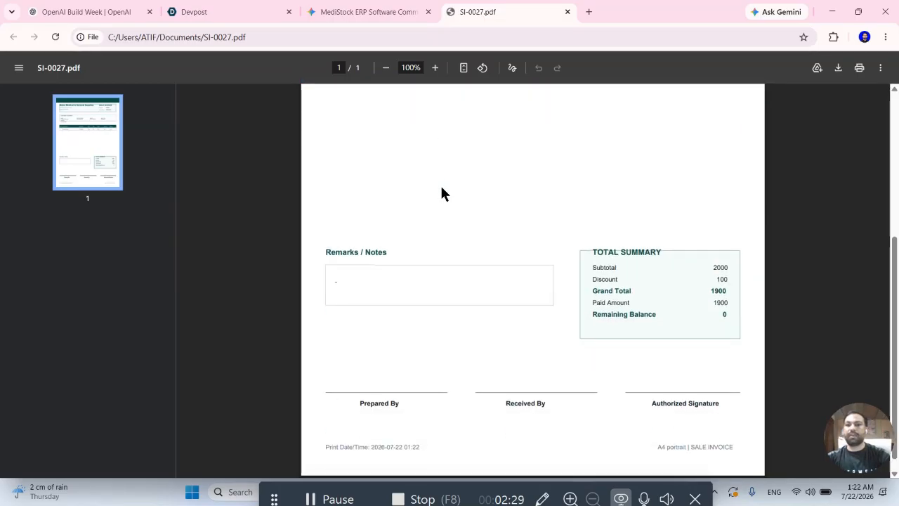
pyautogui.scroll(5, 443, 190)
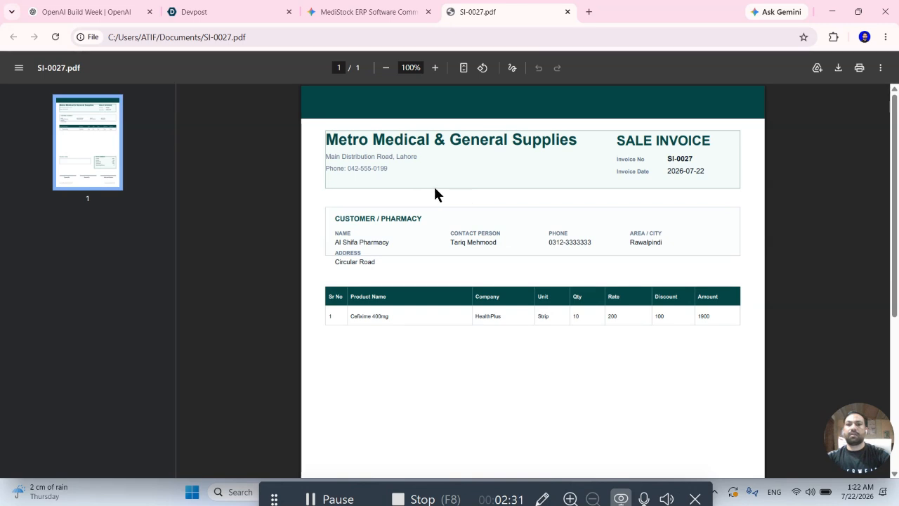
pyautogui.scroll(-1, 430, 187)
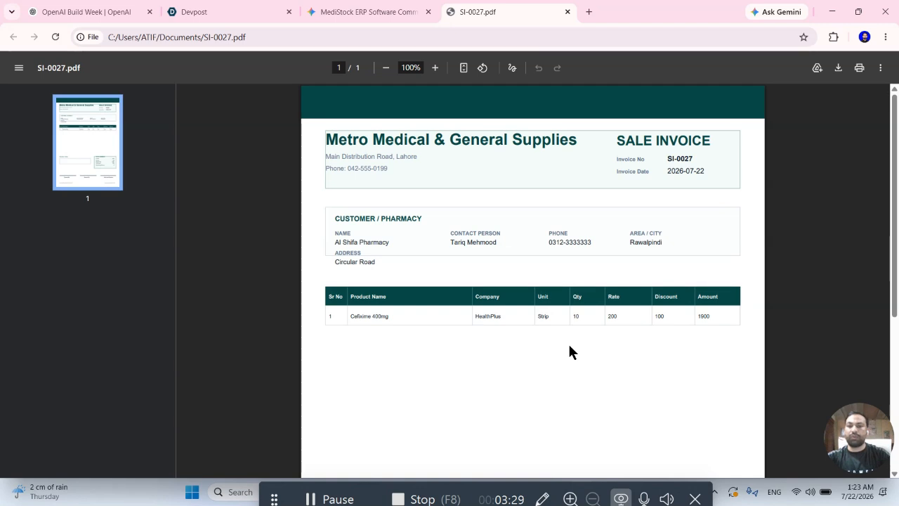
pyautogui.scroll(-4, 570, 351)
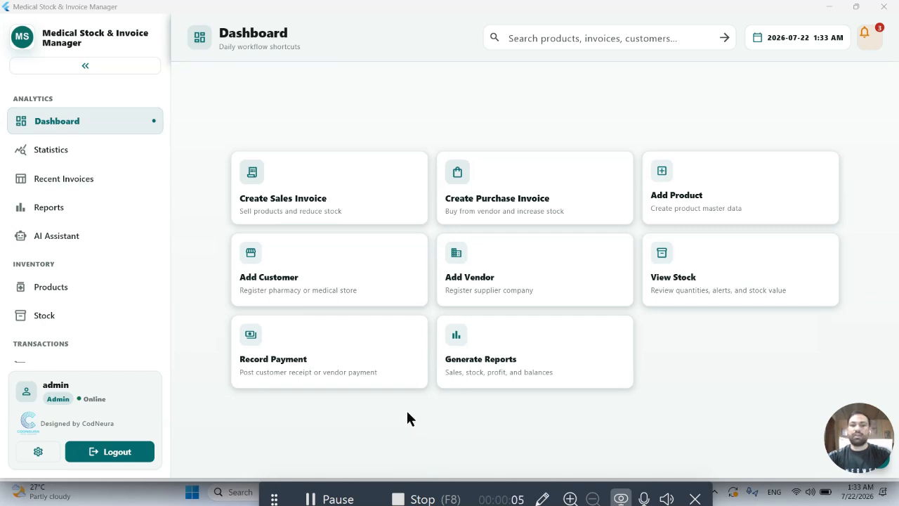
# Start a new purchase invoice with Alpha Pharma Distributors as vendor, looking over the vendor list and the blank new-vendor form without saving a vendor
pyautogui.click(520, 198)
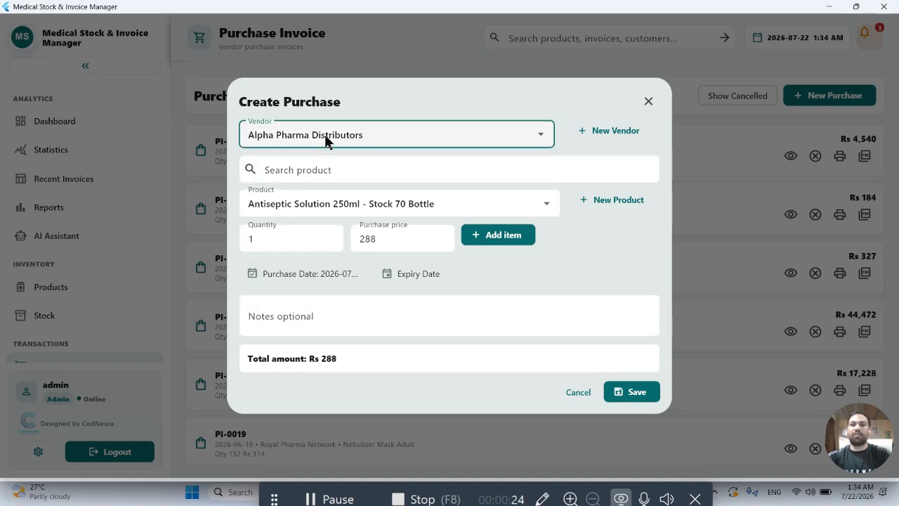
pyautogui.click(364, 131)
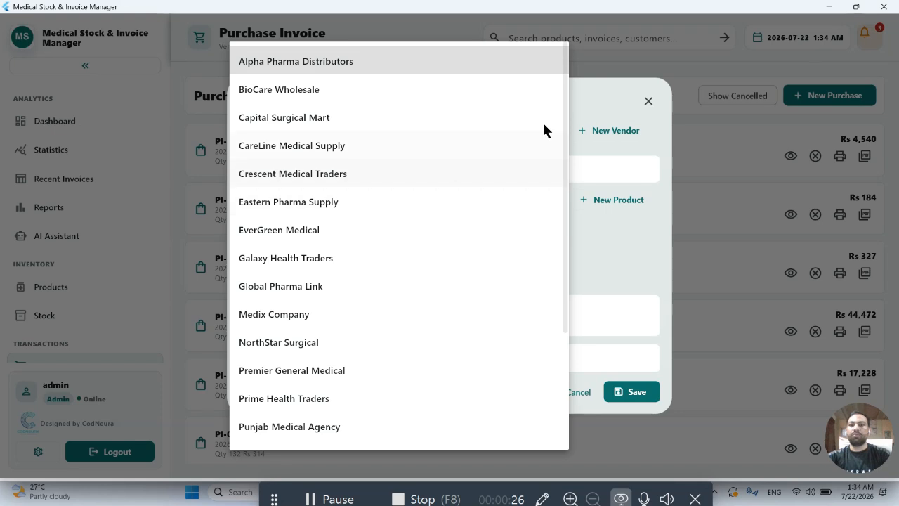
pyautogui.click(598, 161)
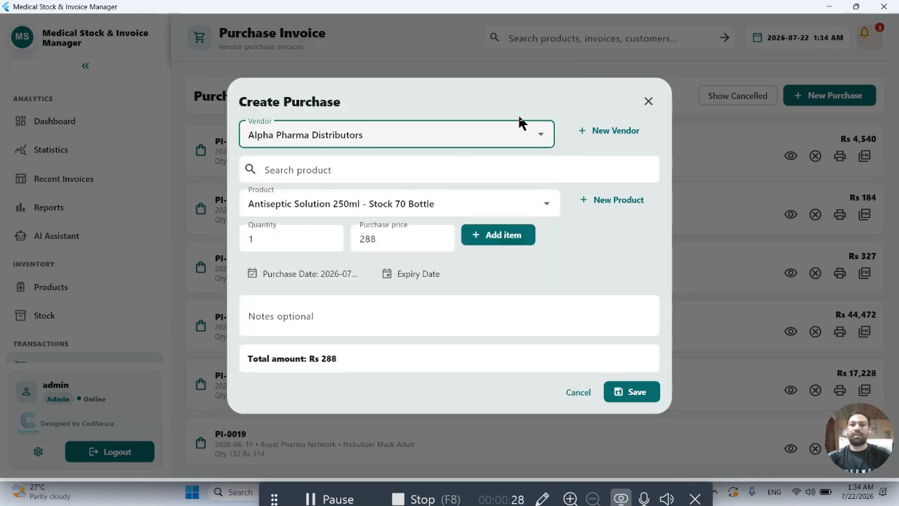
pyautogui.click(614, 130)
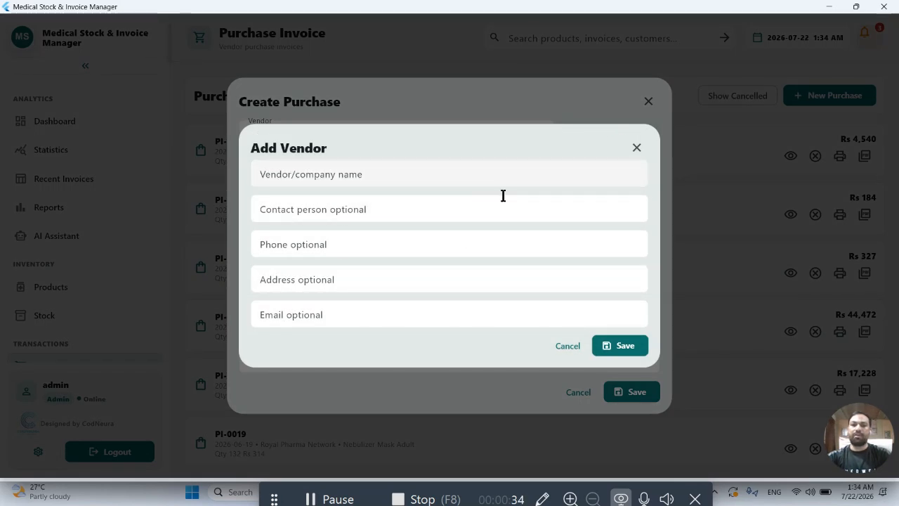
pyautogui.click(567, 346)
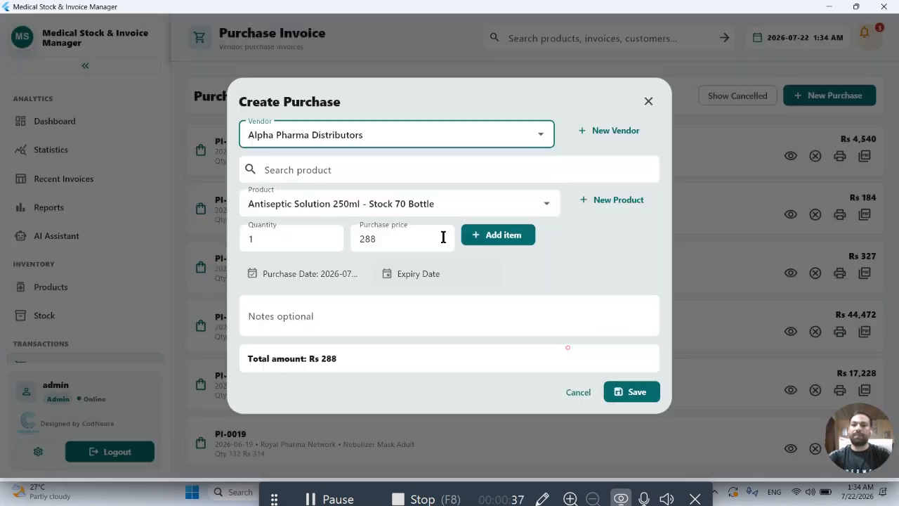
# Choose Cefixime 400mg as the product to purchase and look at the blank new-product form without saving anything
pyautogui.click(340, 172)
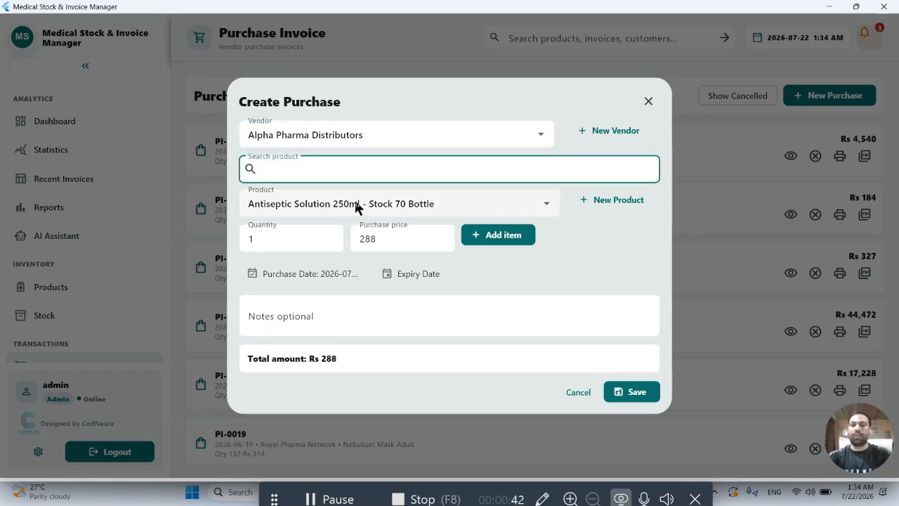
pyautogui.click(354, 202)
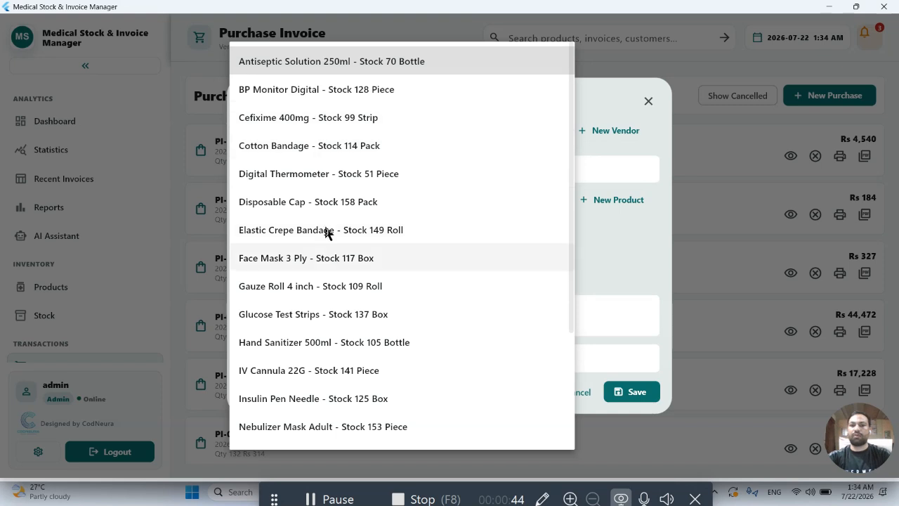
pyautogui.click(340, 123)
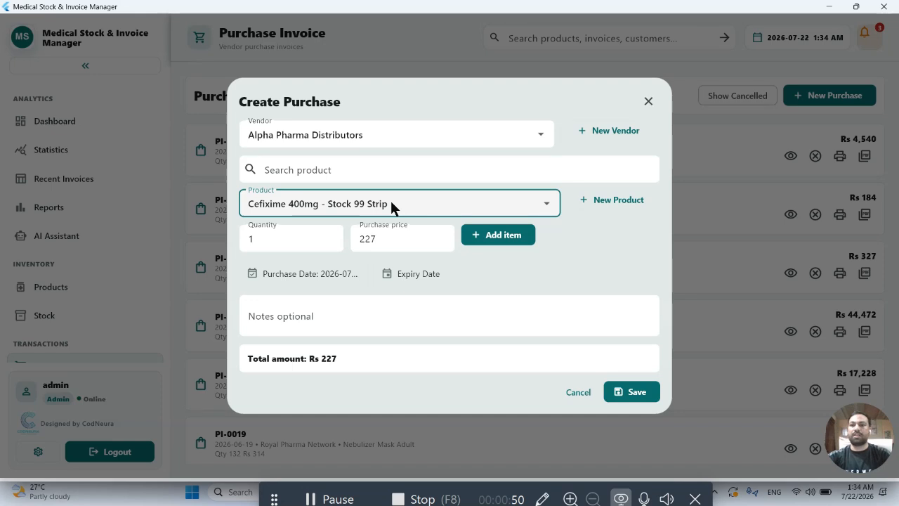
pyautogui.click(618, 205)
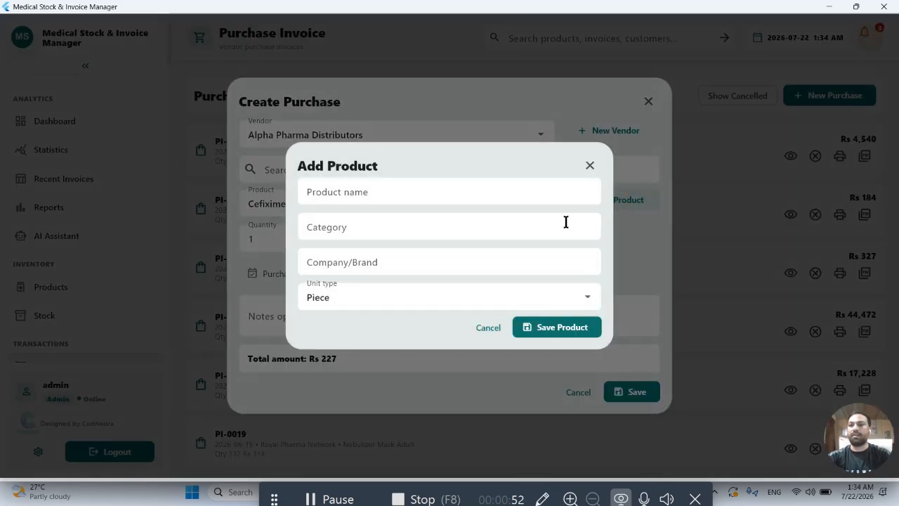
pyautogui.click(590, 165)
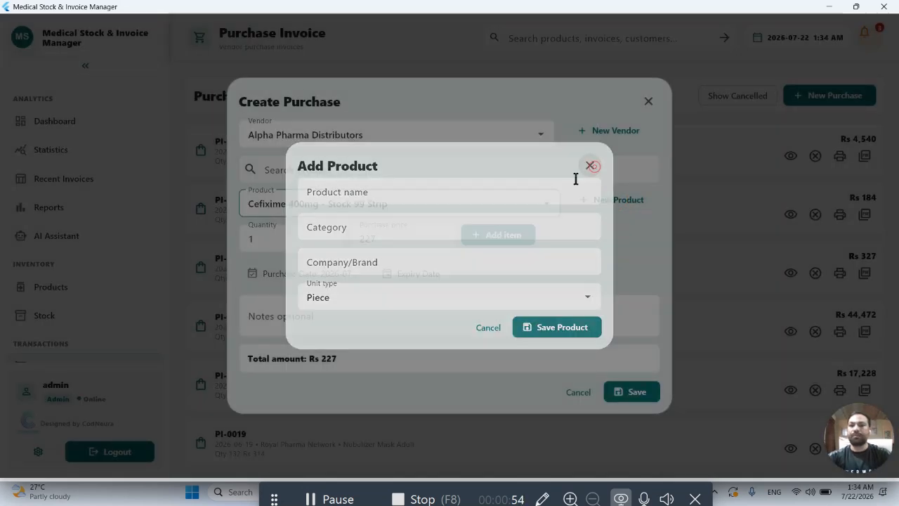
# Add Cefixime 400mg to the purchase with quantity 1 and purchase price 227, and save the invoice
pyautogui.click(291, 241)
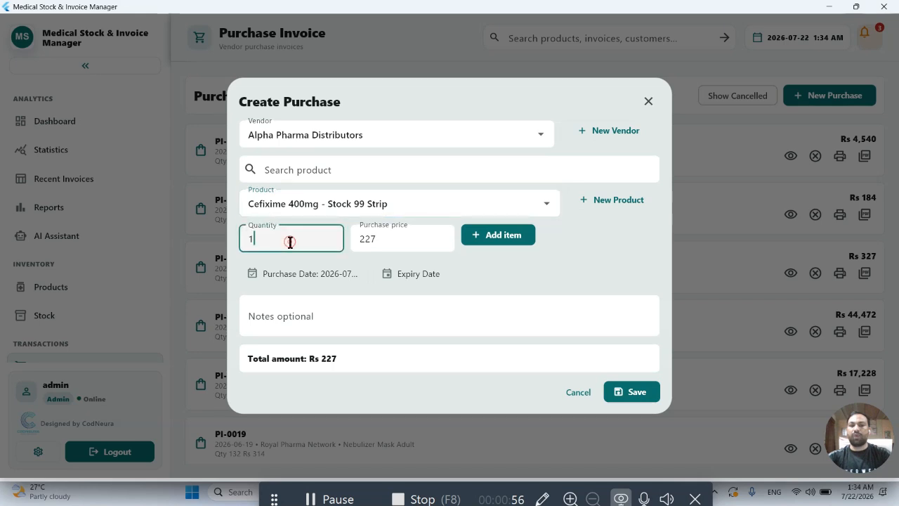
pyautogui.click(401, 241)
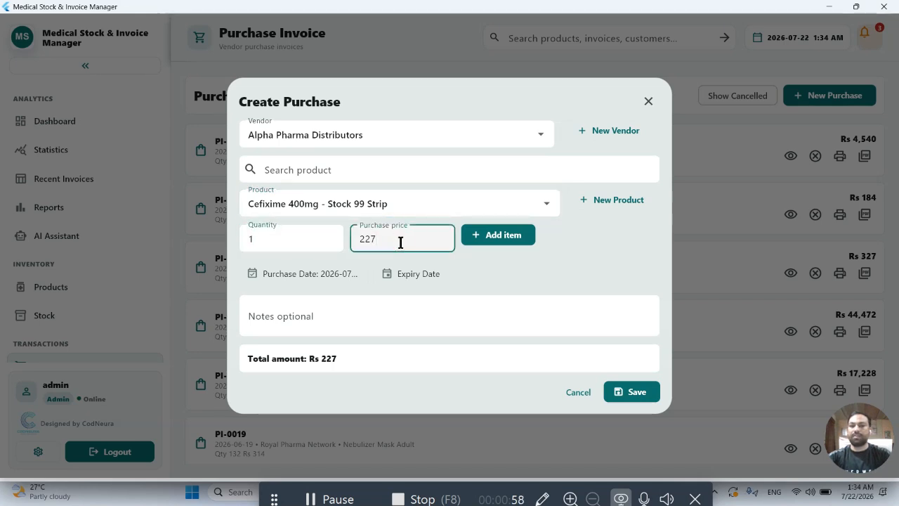
pyautogui.click(500, 235)
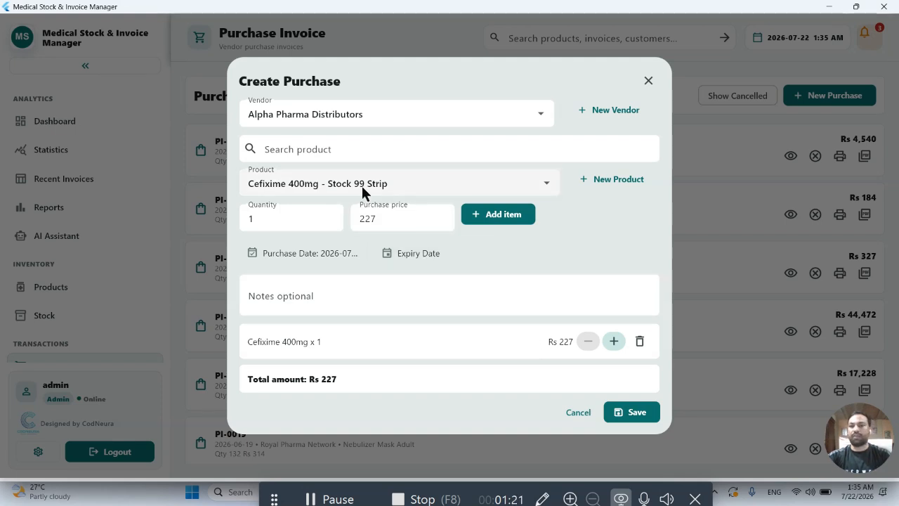
pyautogui.click(638, 414)
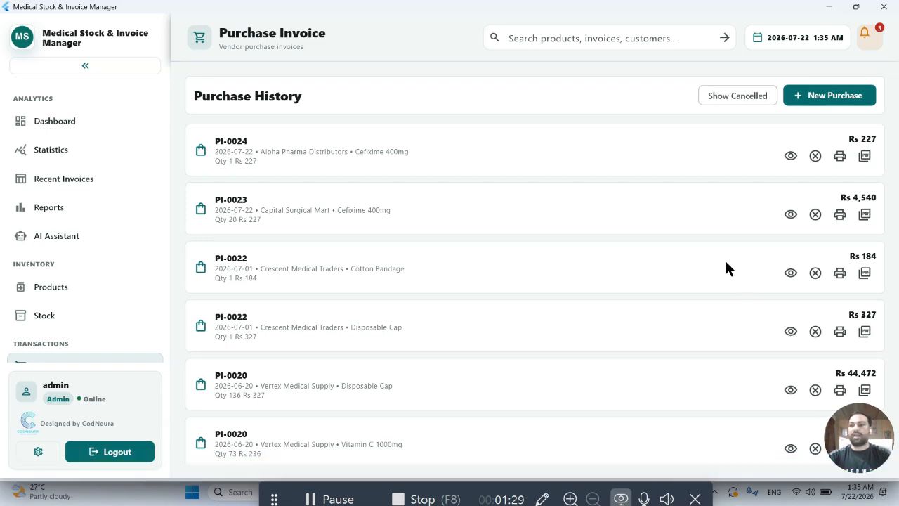
# View the print summary of the newest purchase invoice and close it without exporting
pyautogui.click(790, 155)
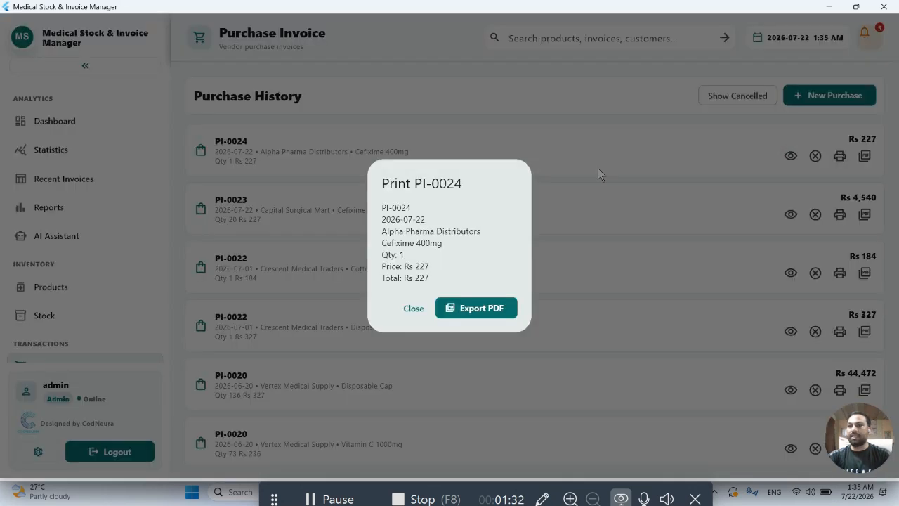
pyautogui.click(413, 307)
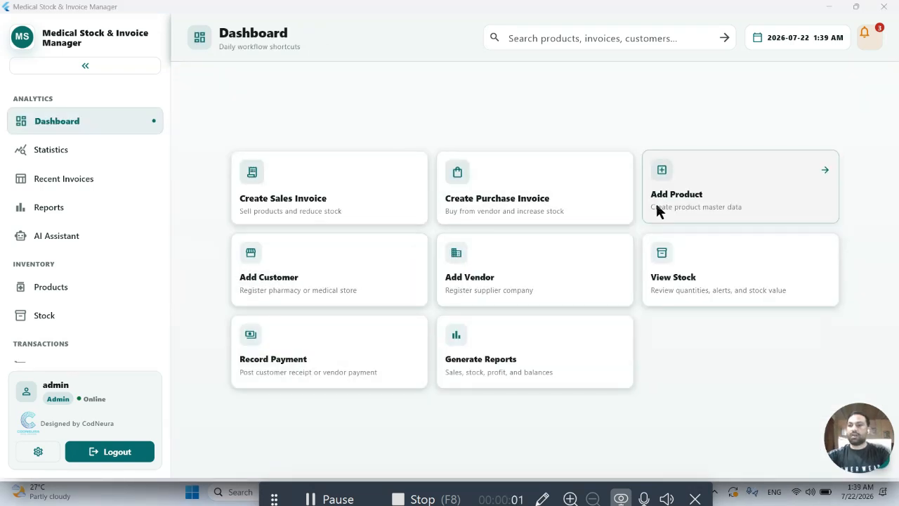
# Look at the blank add-product and add-customer forms, closing each without saving, and return to the dashboard
pyautogui.click(701, 204)
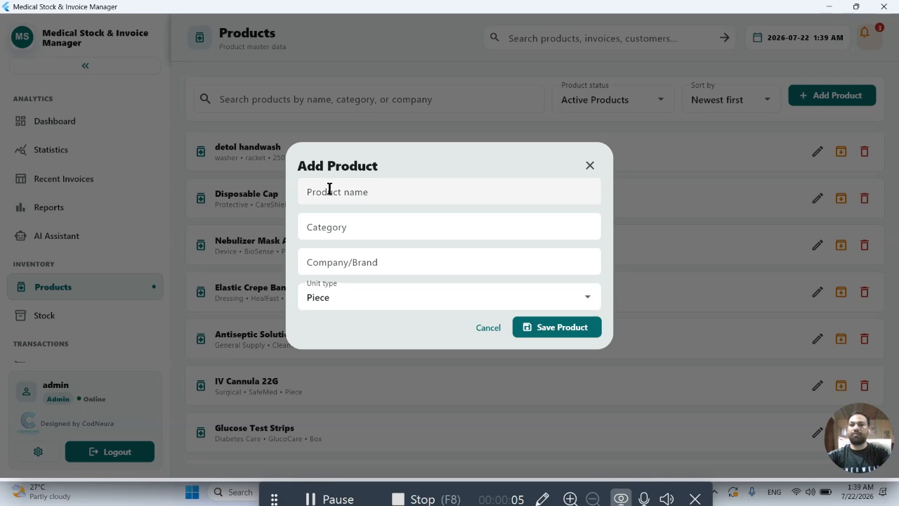
pyautogui.click(592, 167)
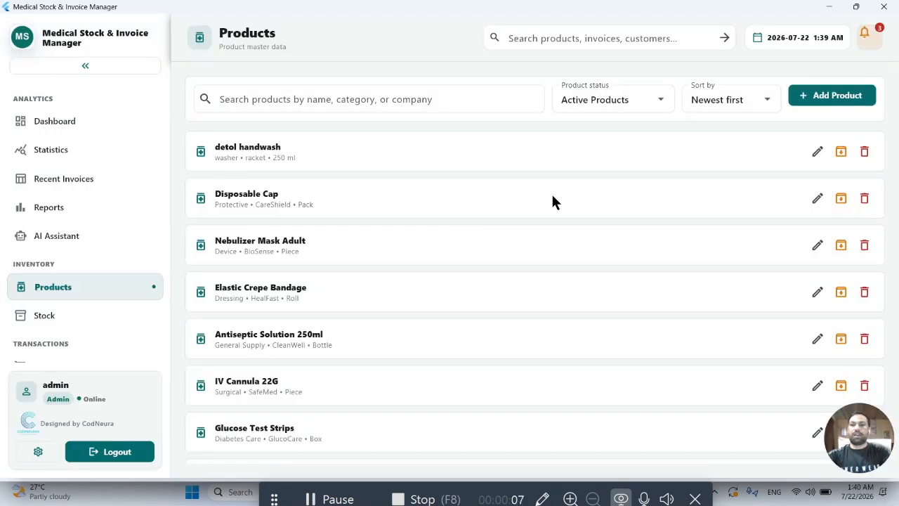
pyautogui.click(88, 119)
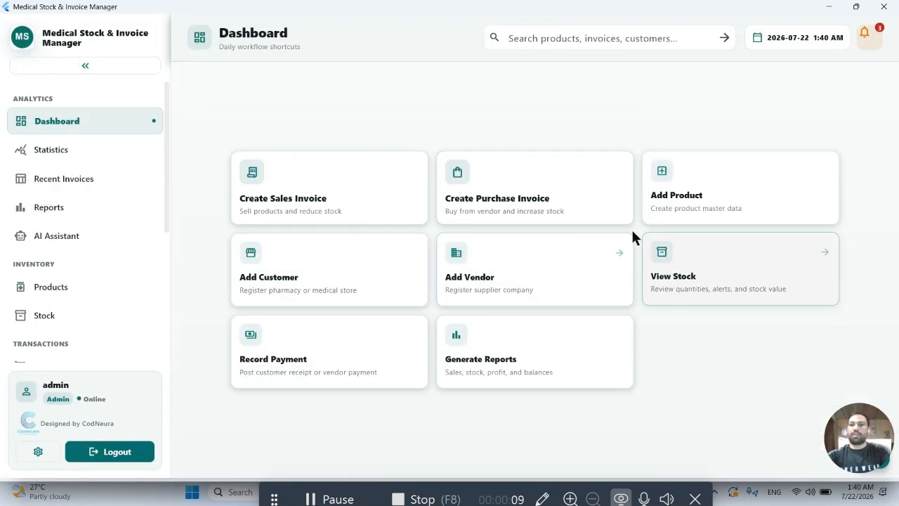
pyautogui.click(322, 284)
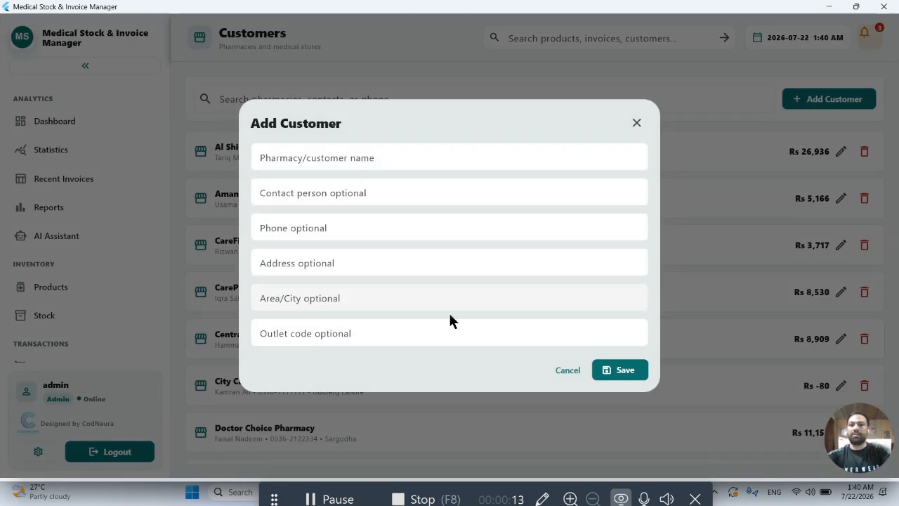
pyautogui.click(637, 125)
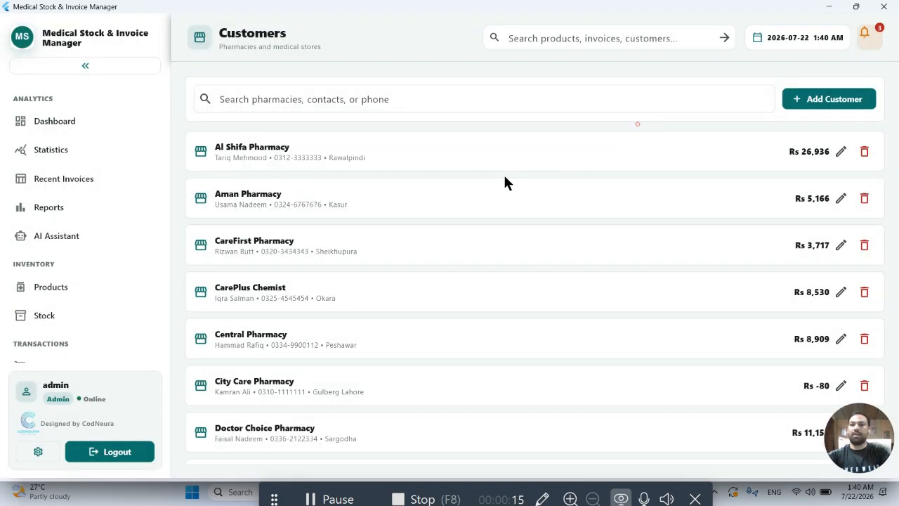
pyautogui.click(67, 118)
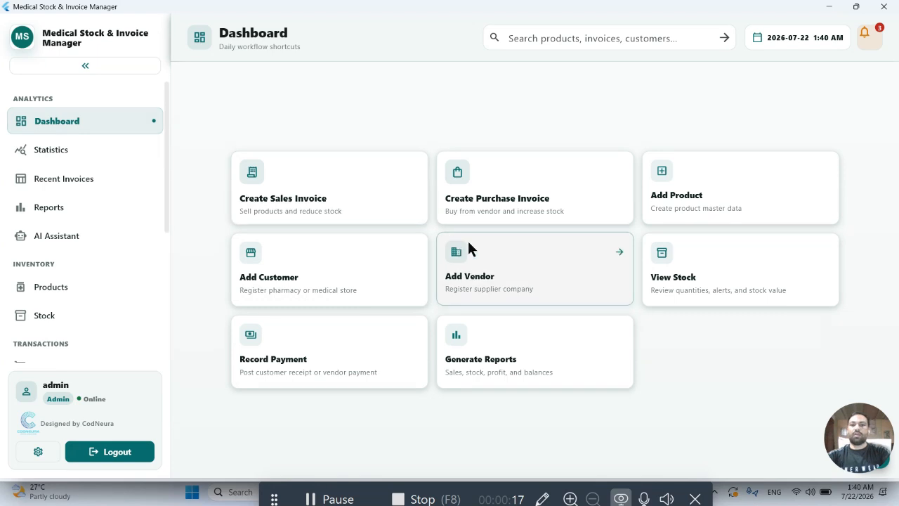
# View the available stock and look through the product list down to the last entry and back
pyautogui.click(717, 272)
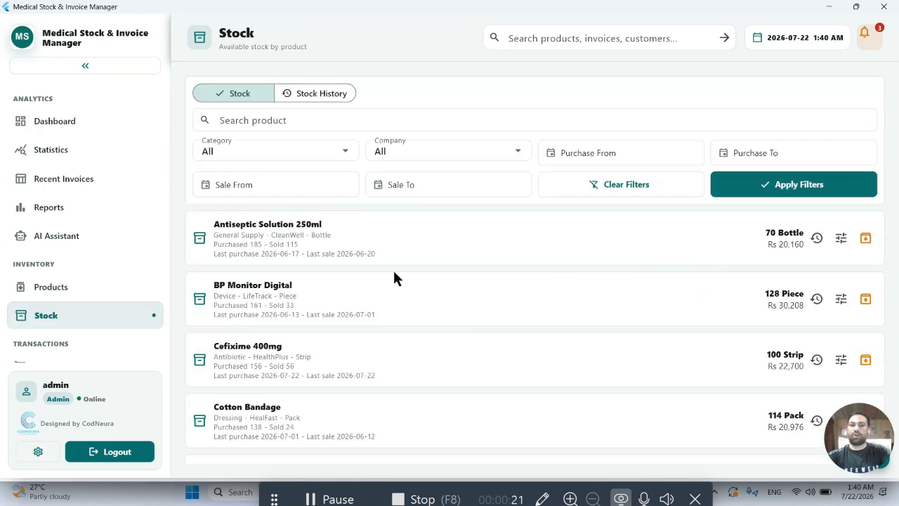
pyautogui.scroll(-5, 394, 277)
pyautogui.scroll(-5, 395, 277)
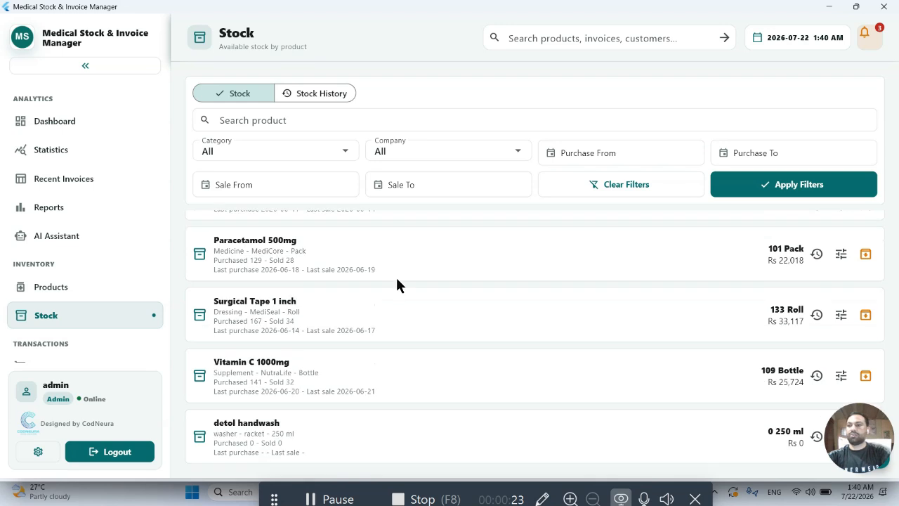
pyautogui.scroll(12, 395, 277)
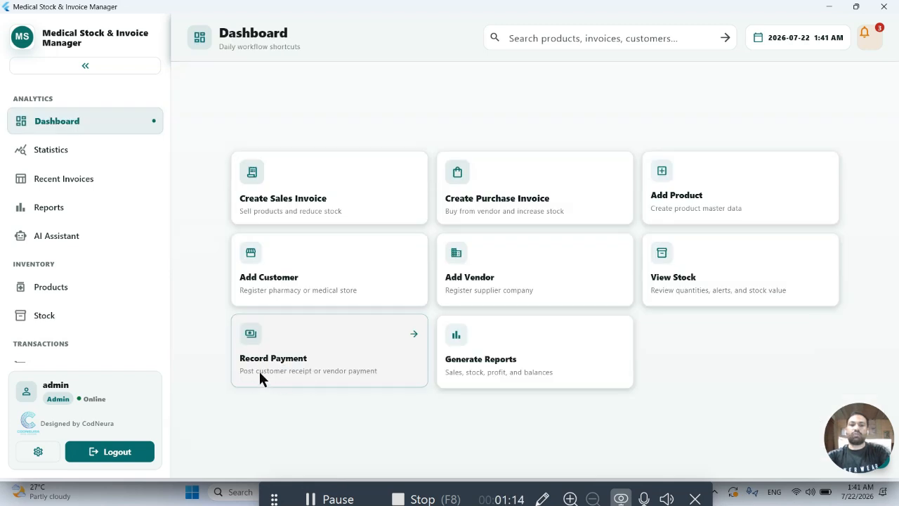
# Open a new payment record and compare its vendor-paid and customer-received forms
pyautogui.click(324, 358)
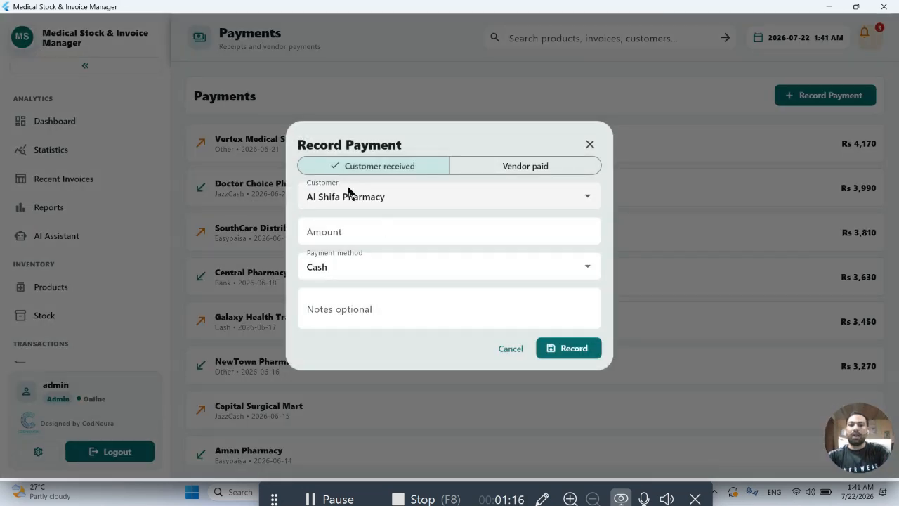
pyautogui.click(517, 170)
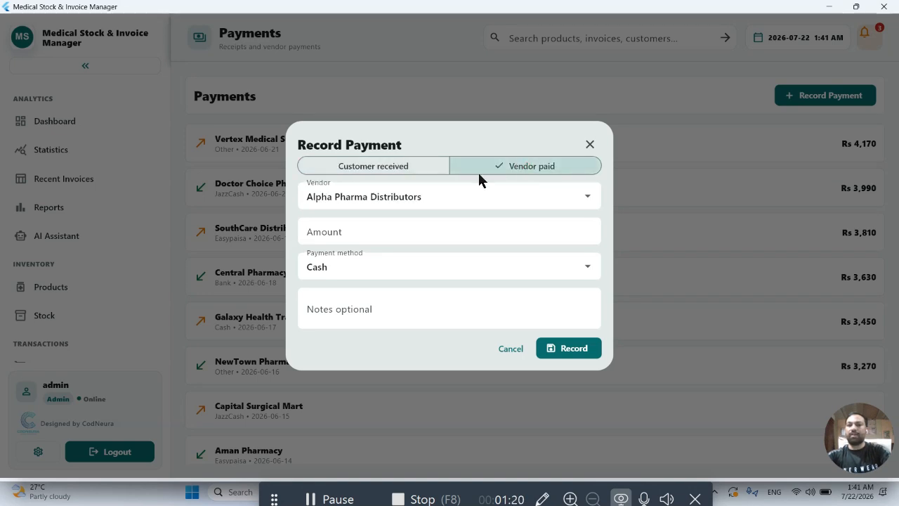
pyautogui.click(379, 166)
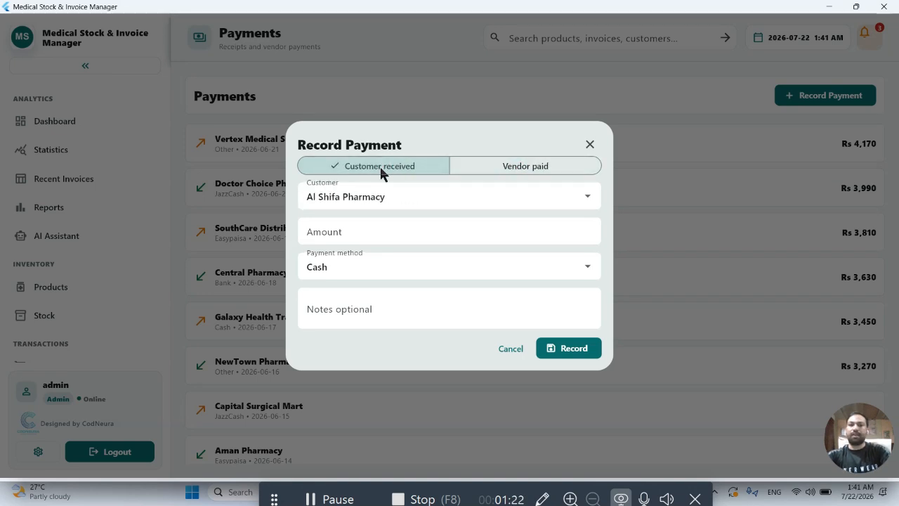
# Choose City Care Pharmacy as the paying customer with Cash as the payment method, looking over the amount, method and notes fields
pyautogui.click(391, 200)
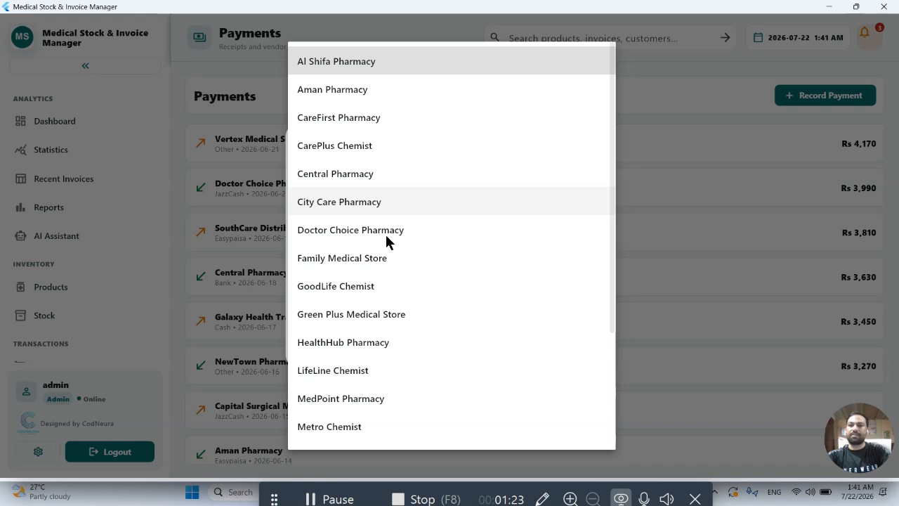
pyautogui.click(360, 203)
pyautogui.click(344, 233)
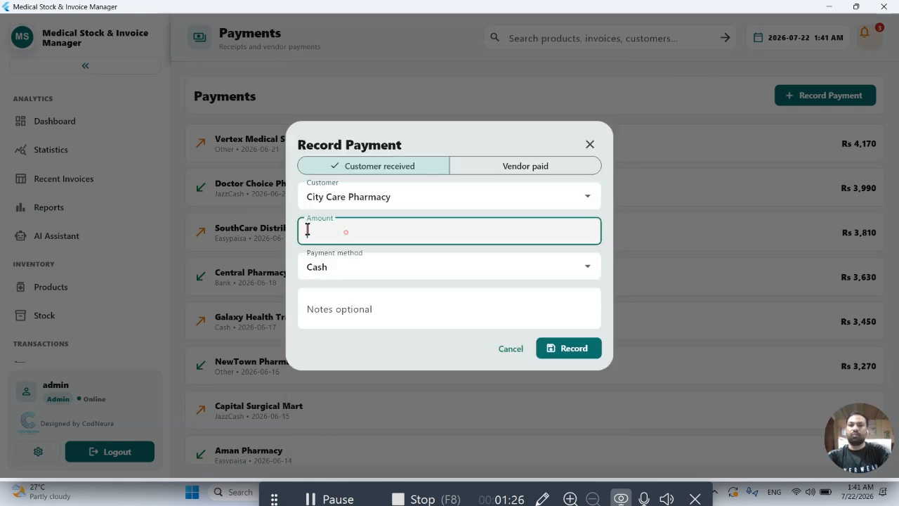
pyautogui.click(371, 264)
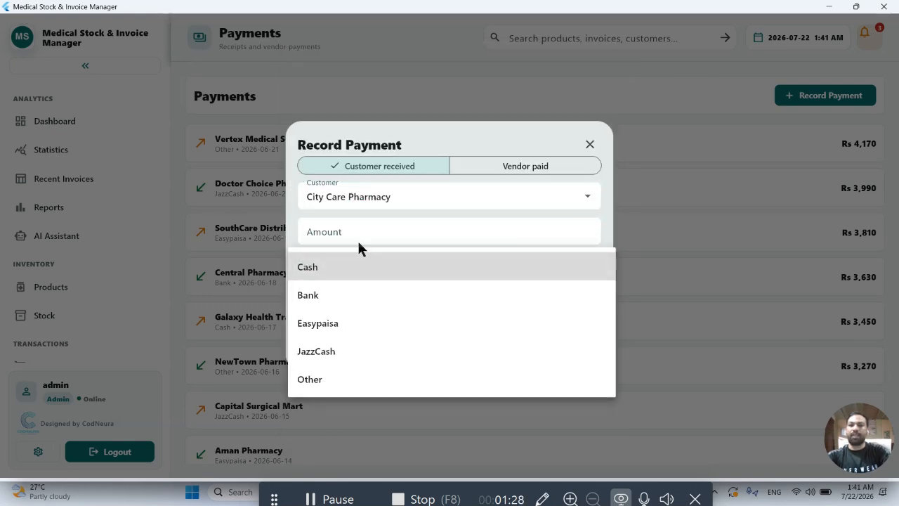
pyautogui.click(355, 263)
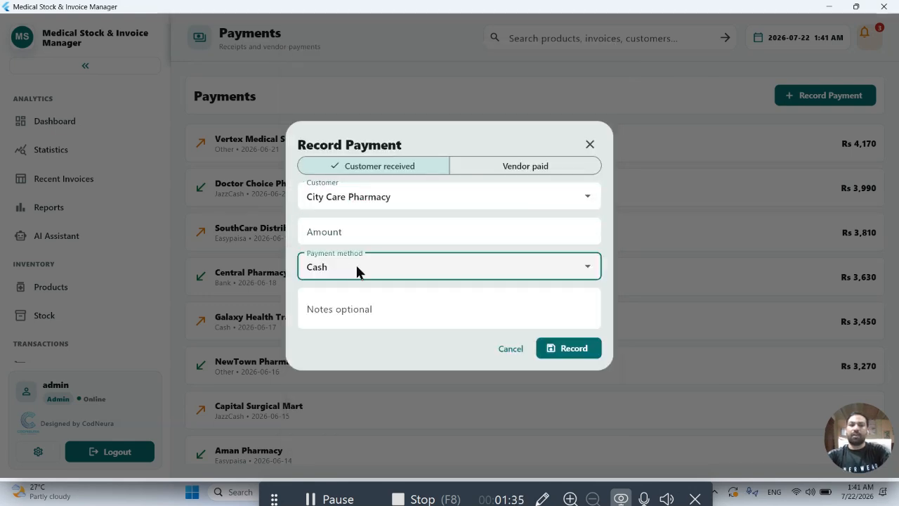
pyautogui.click(360, 264)
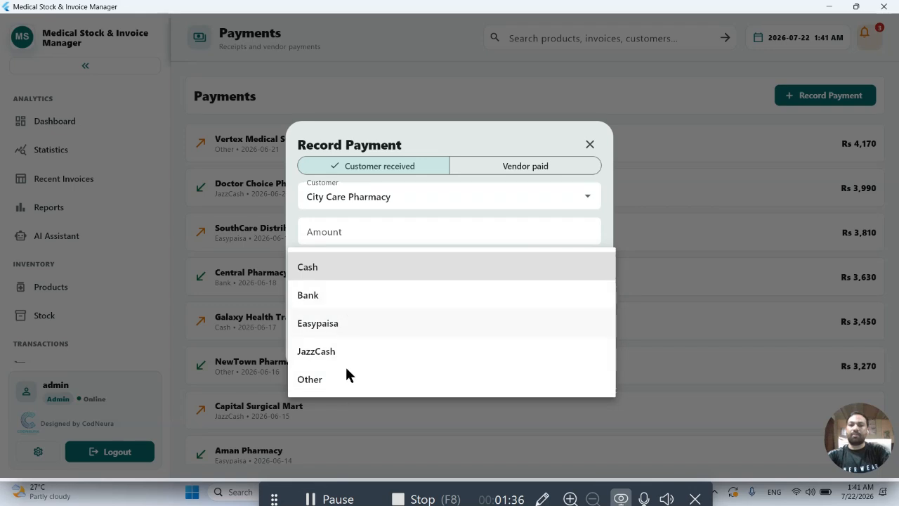
pyautogui.click(366, 261)
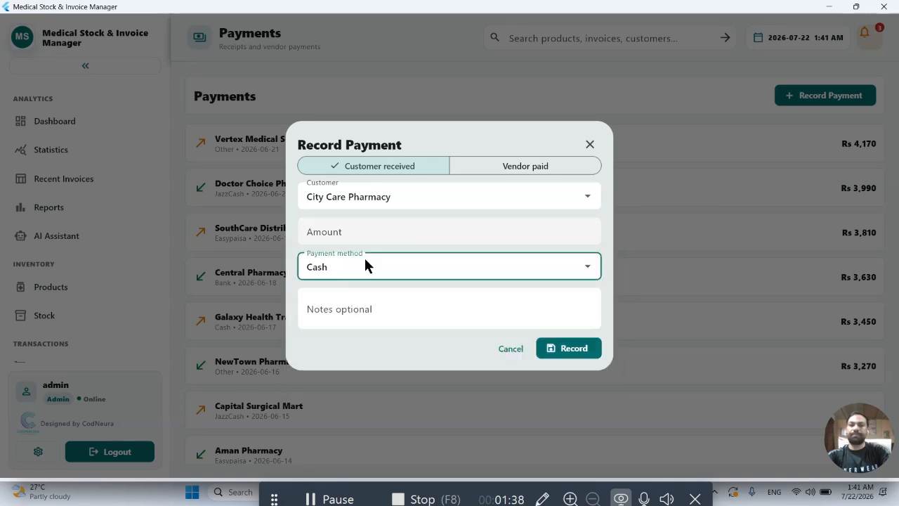
pyautogui.click(372, 314)
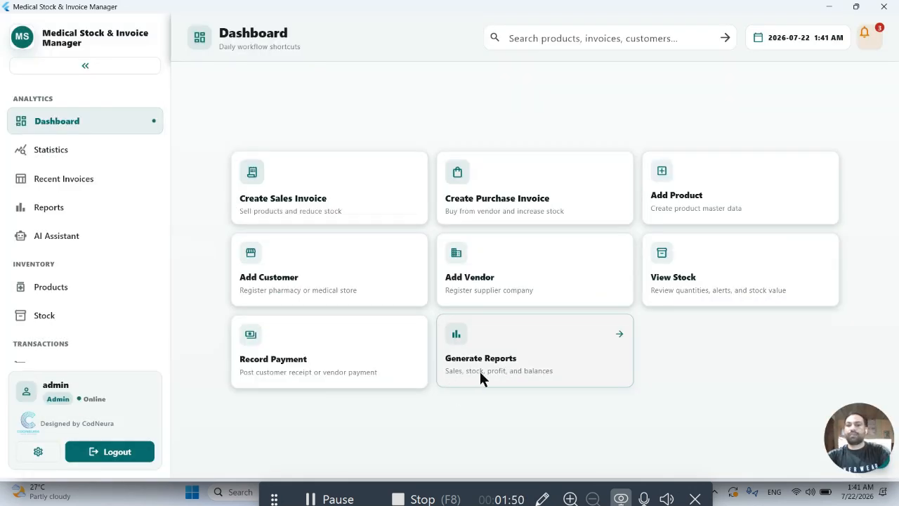
# Look through the available reports and view the Month-wise Sales & Purchases report, closing it without filtering or exporting
pyautogui.click(526, 367)
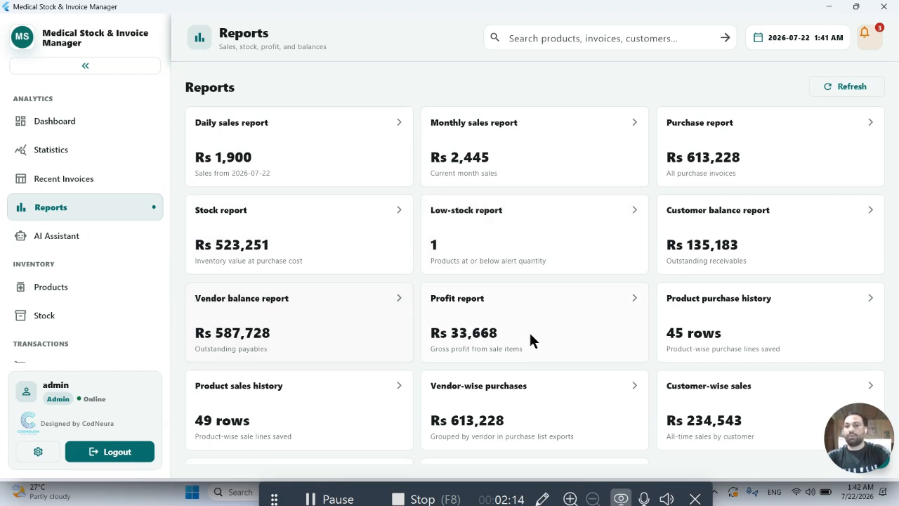
pyautogui.scroll(-1, 578, 323)
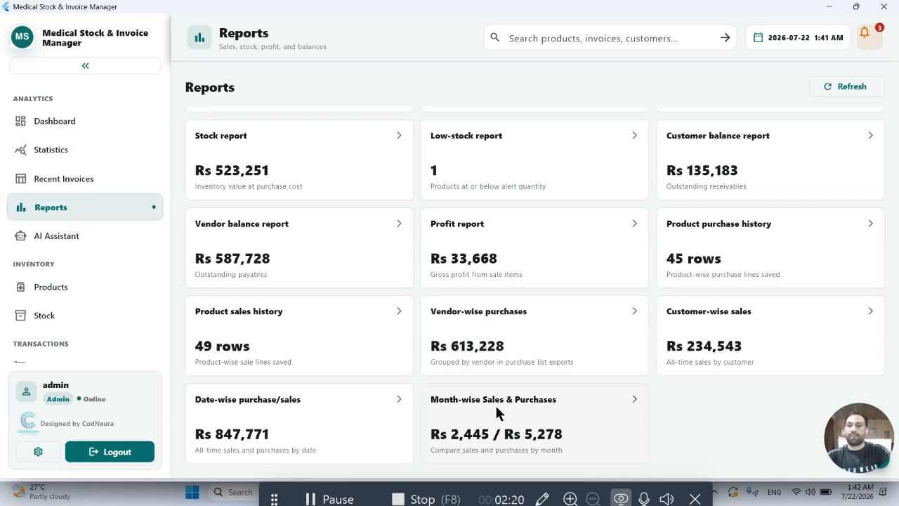
pyautogui.click(565, 406)
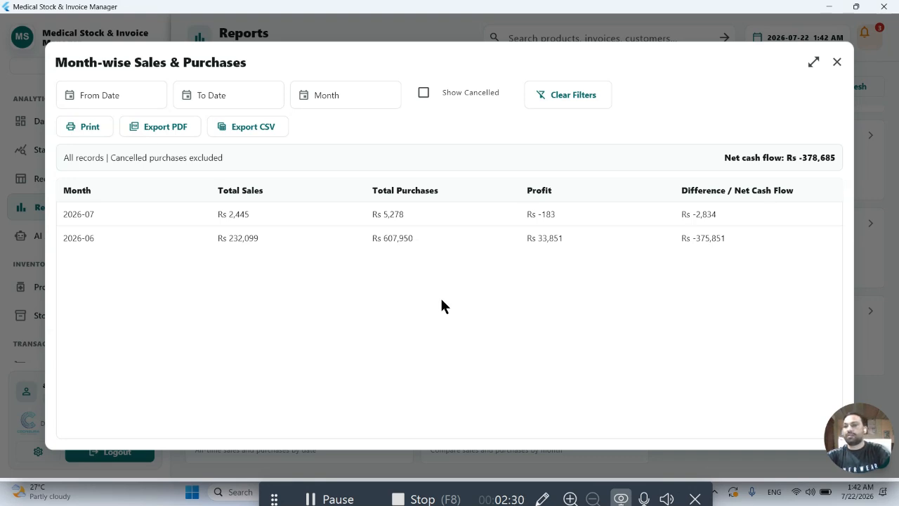
pyautogui.press('Escape')
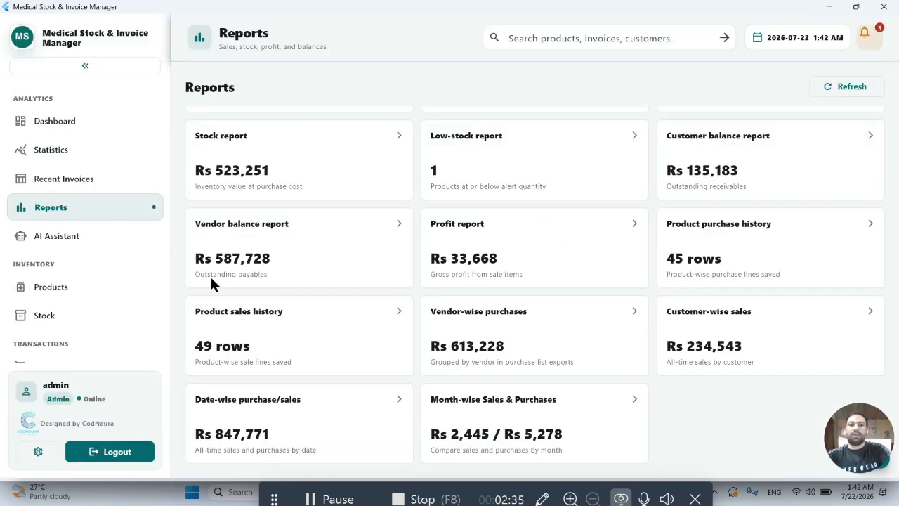
# Ask the full-page AI Assistant for today's sales and monthly sales using its suggested questions
pyautogui.click(71, 239)
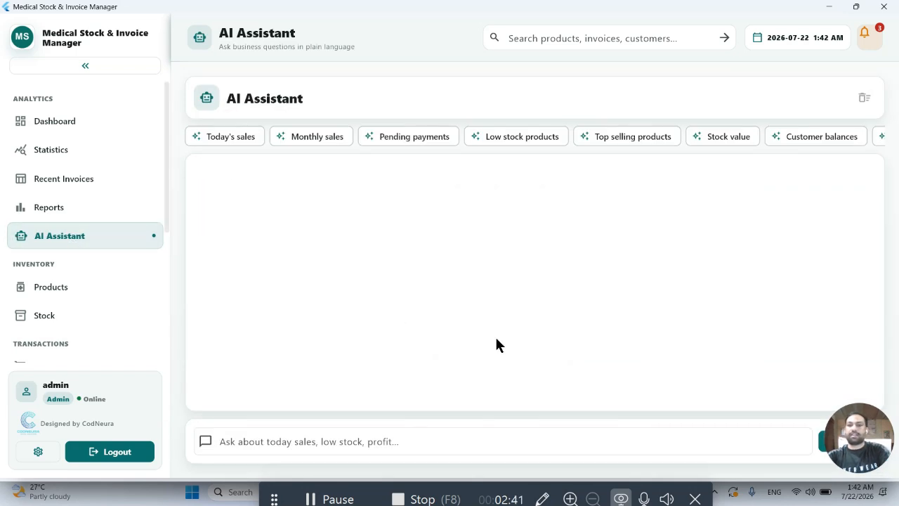
pyautogui.moveTo(887, 441); pyautogui.dragTo(891, 375)
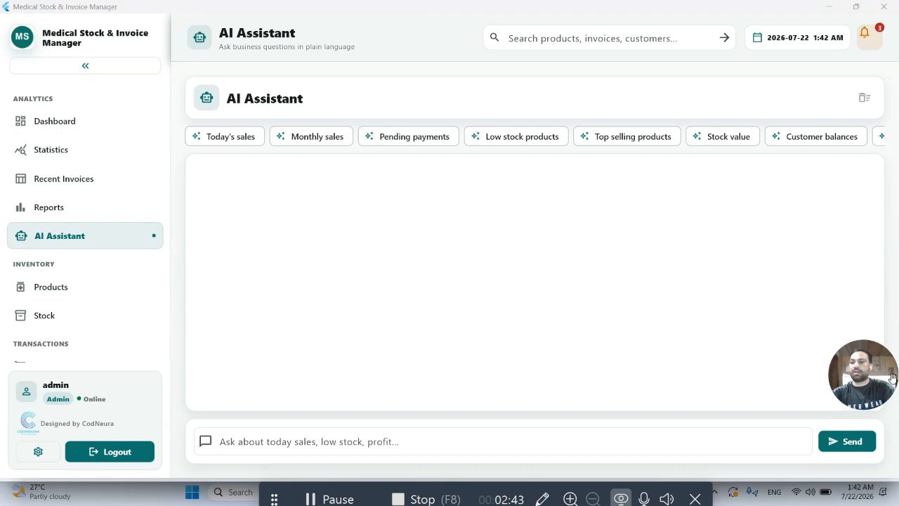
pyautogui.click(228, 140)
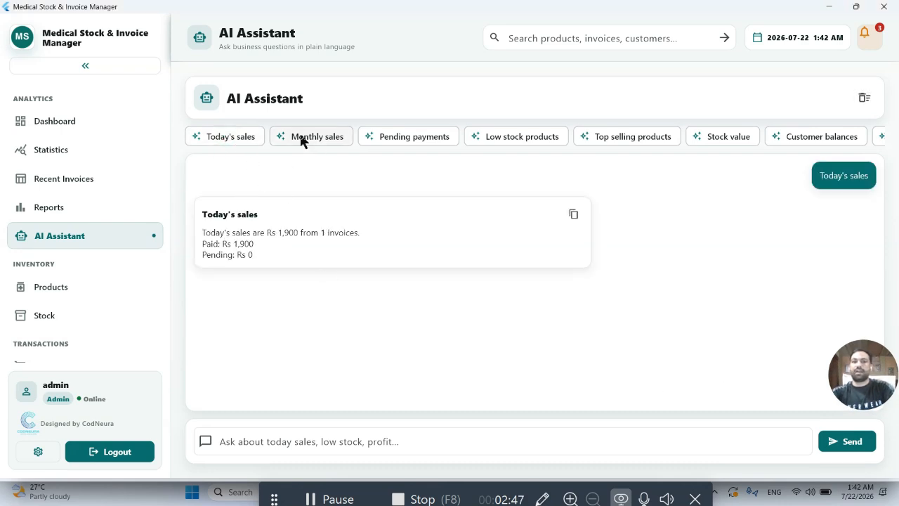
pyautogui.click(318, 137)
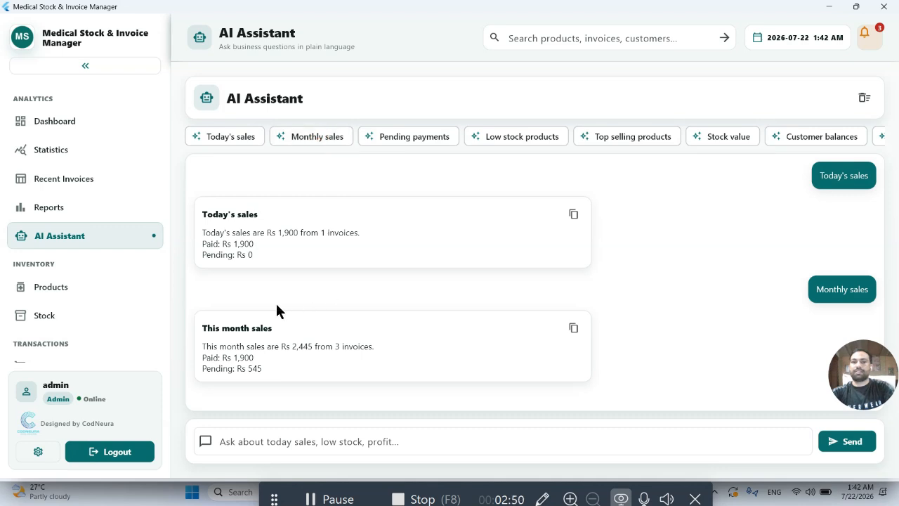
# From the dashboard, bring up the floating AI Assistant and query today's sales, monthly sales and pending payments
pyautogui.click(82, 125)
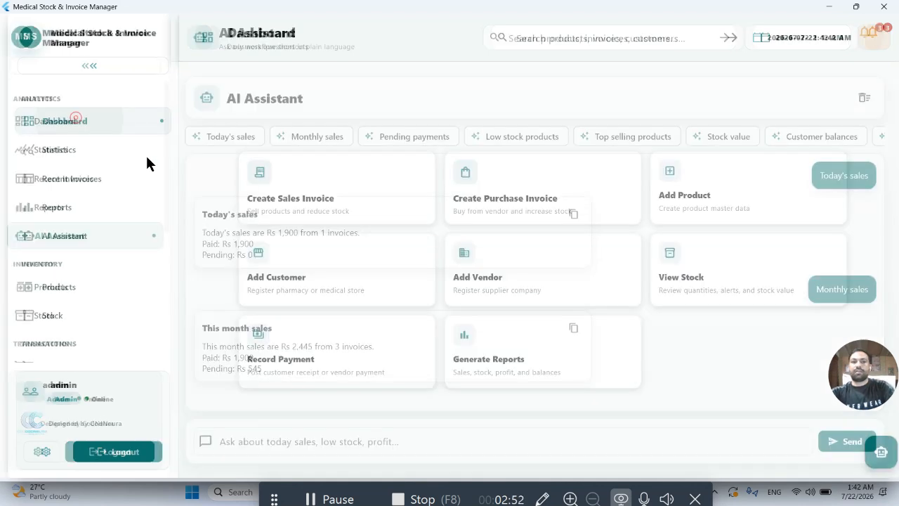
pyautogui.click(873, 453)
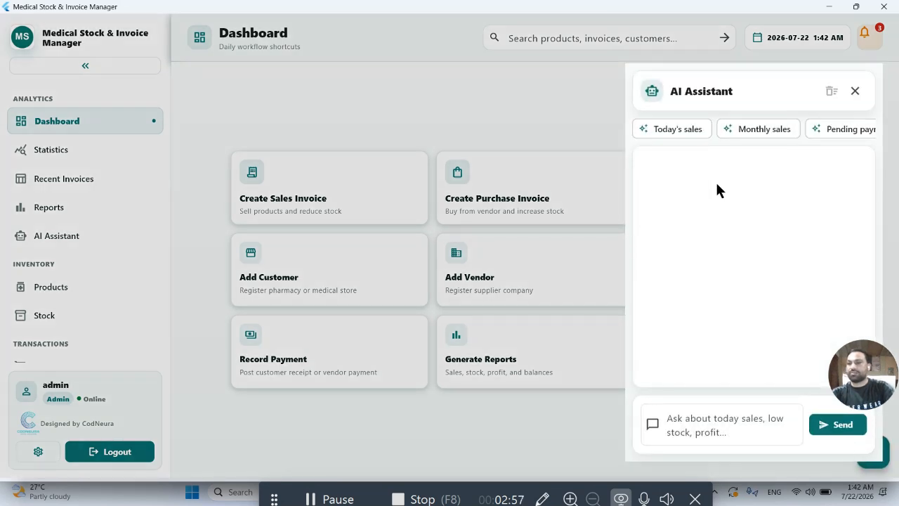
pyautogui.click(681, 130)
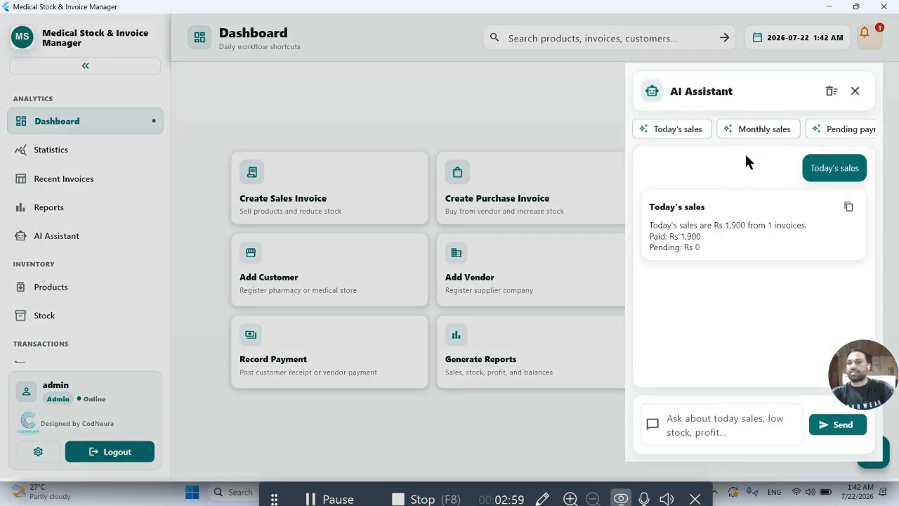
pyautogui.click(763, 130)
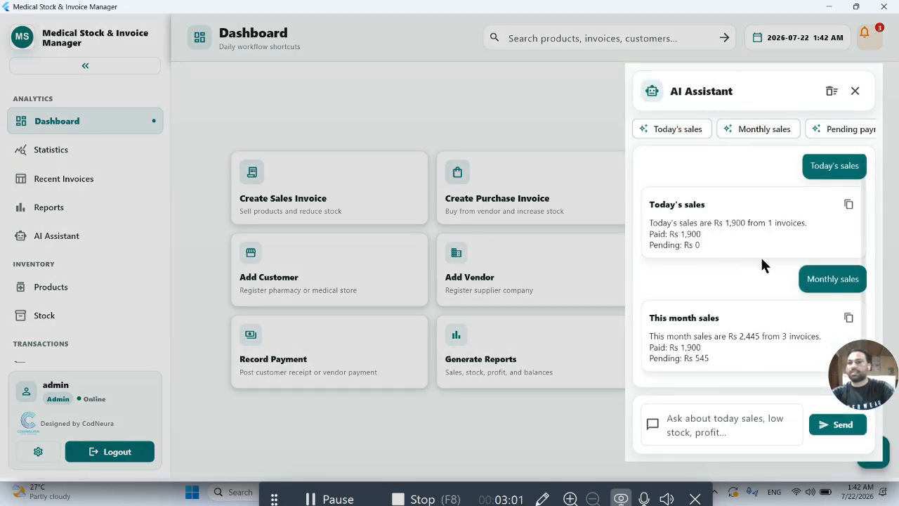
pyautogui.click(846, 131)
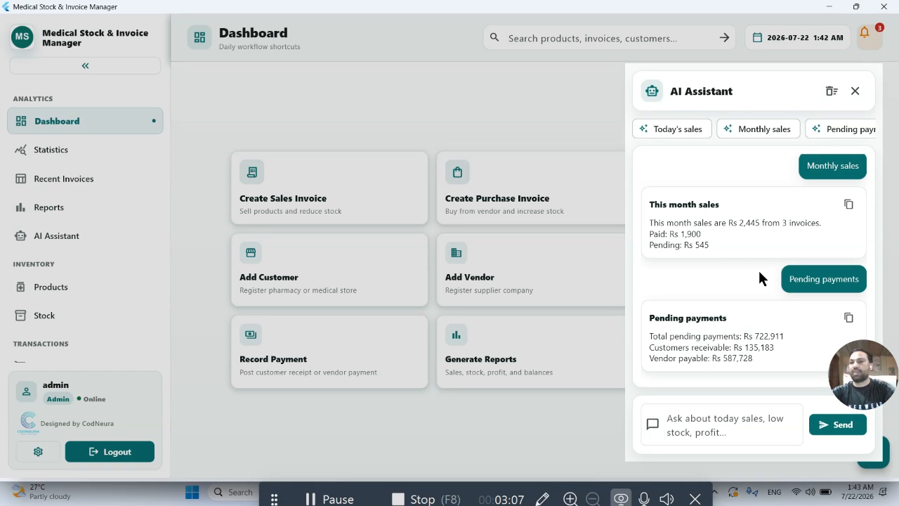
# Examine the business statistics, from the summary totals through the sales, profit, category, payment and revenue charts to the low stock insights
pyautogui.click(72, 149)
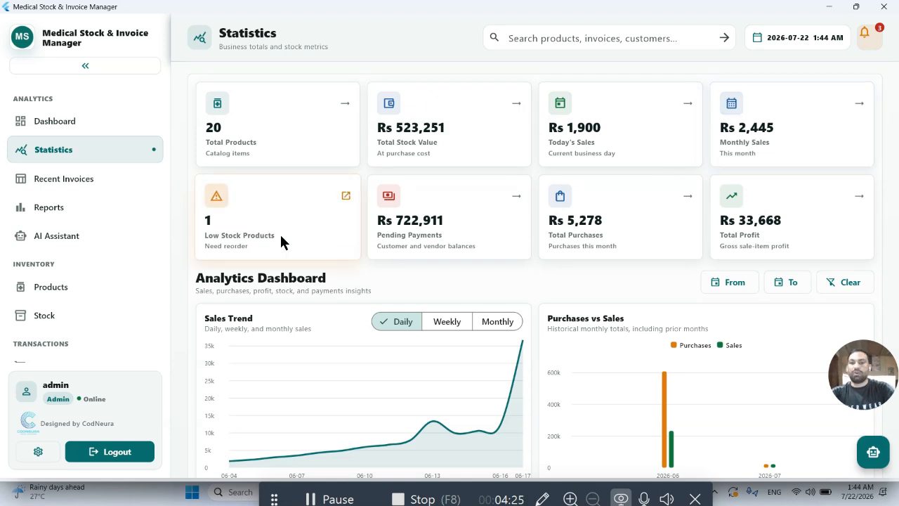
pyautogui.scroll(-2, 375, 292)
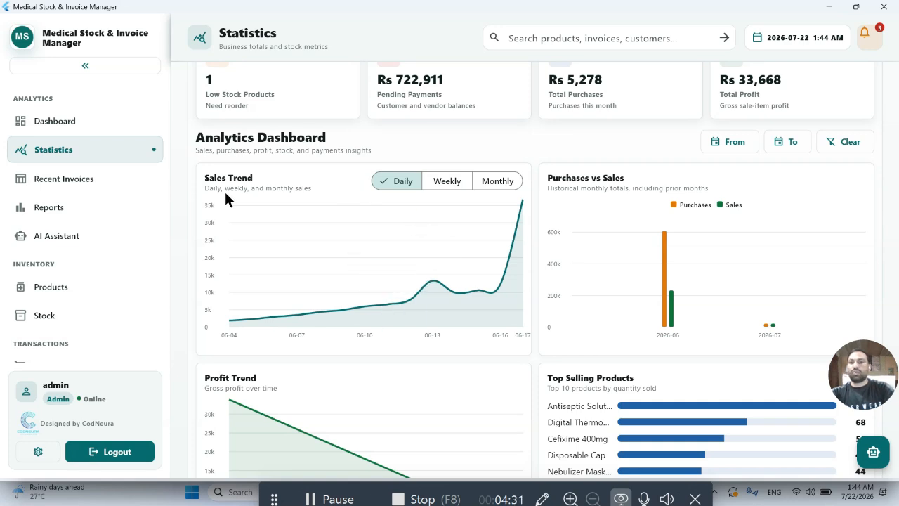
pyautogui.scroll(-1, 483, 280)
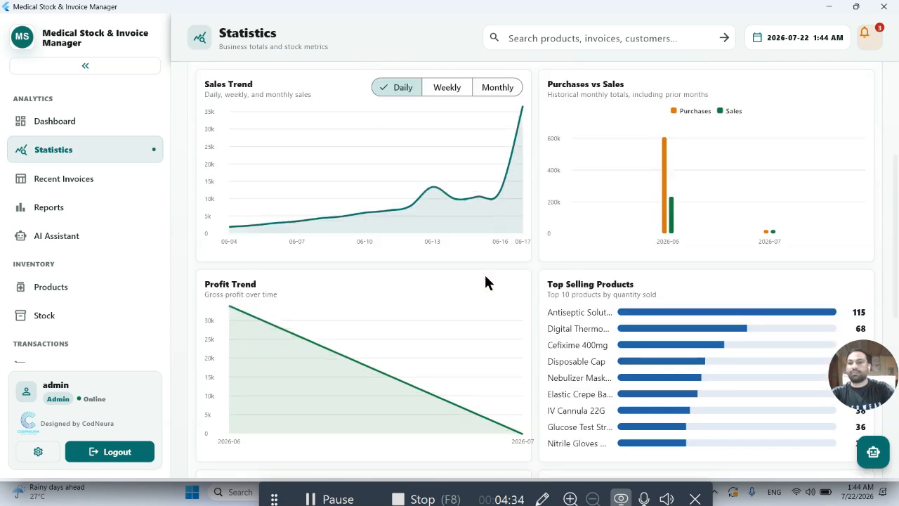
pyautogui.scroll(-3, 485, 279)
pyautogui.scroll(1, 486, 279)
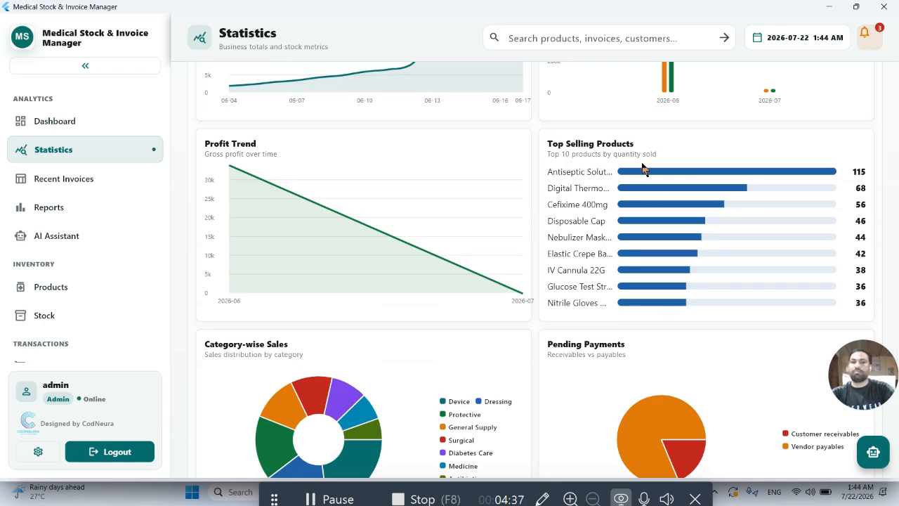
pyautogui.scroll(-1, 393, 253)
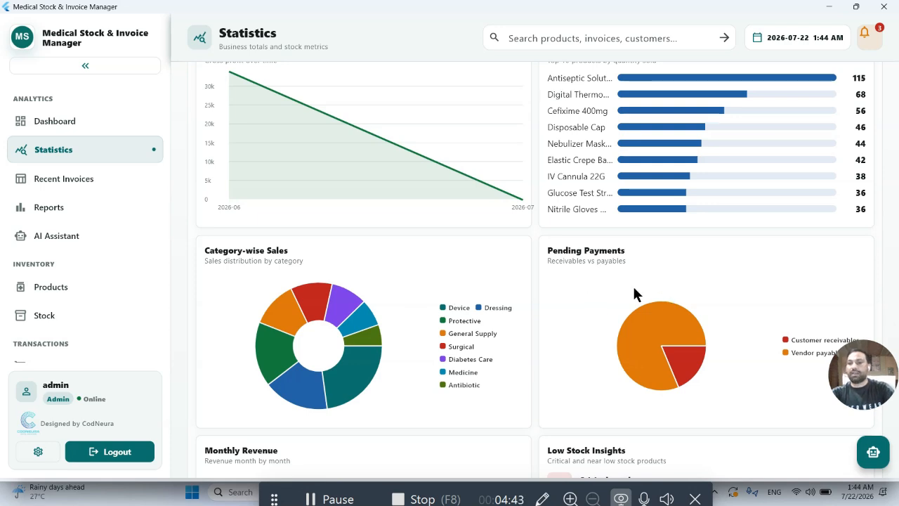
pyautogui.scroll(-2, 635, 295)
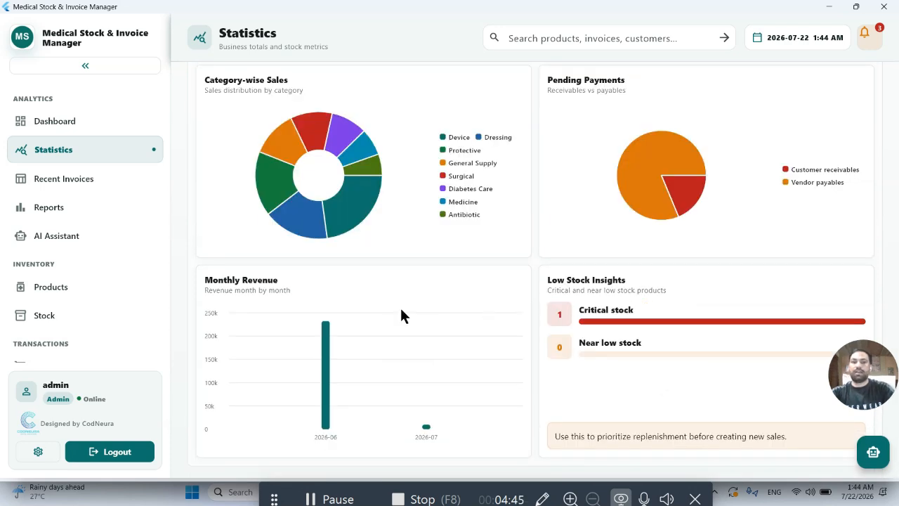
pyautogui.scroll(4, 449, 347)
pyautogui.scroll(4, 450, 351)
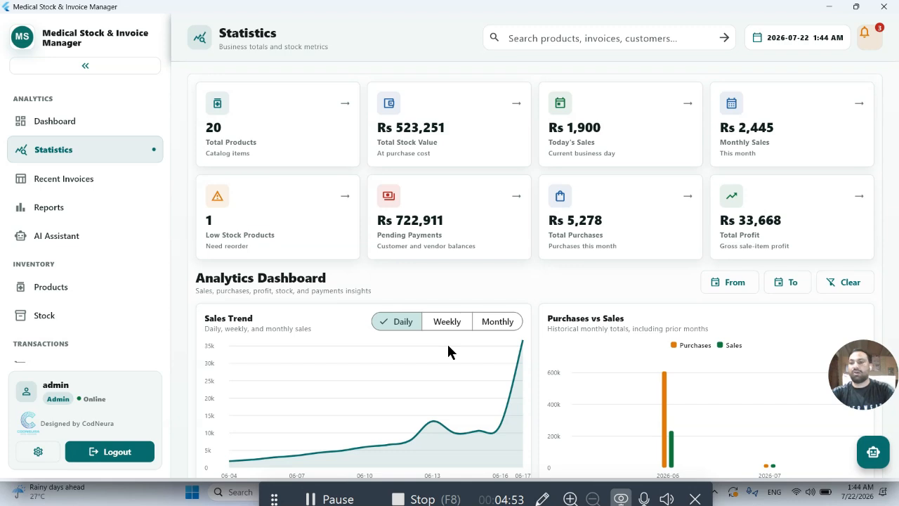
# View the recent invoices and transactions, then revisit the reports overview and the AI Assistant page
pyautogui.click(75, 181)
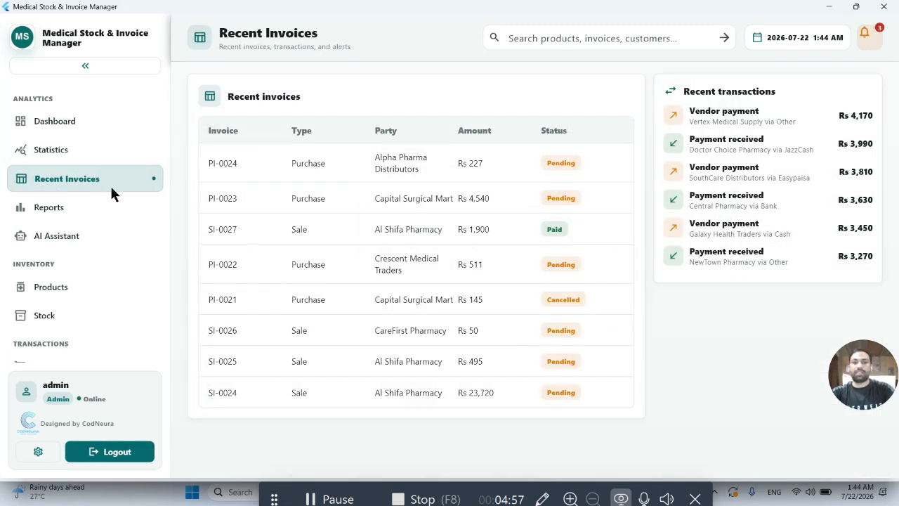
pyautogui.click(74, 209)
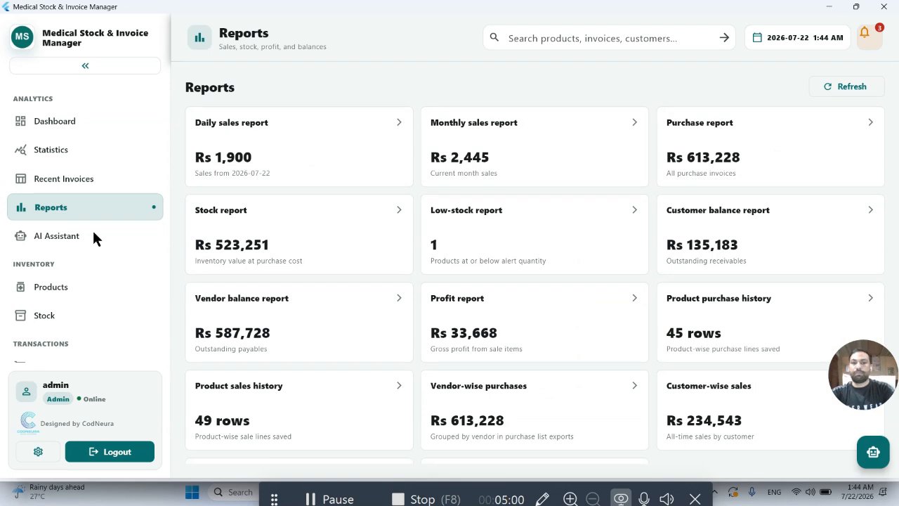
pyautogui.click(85, 239)
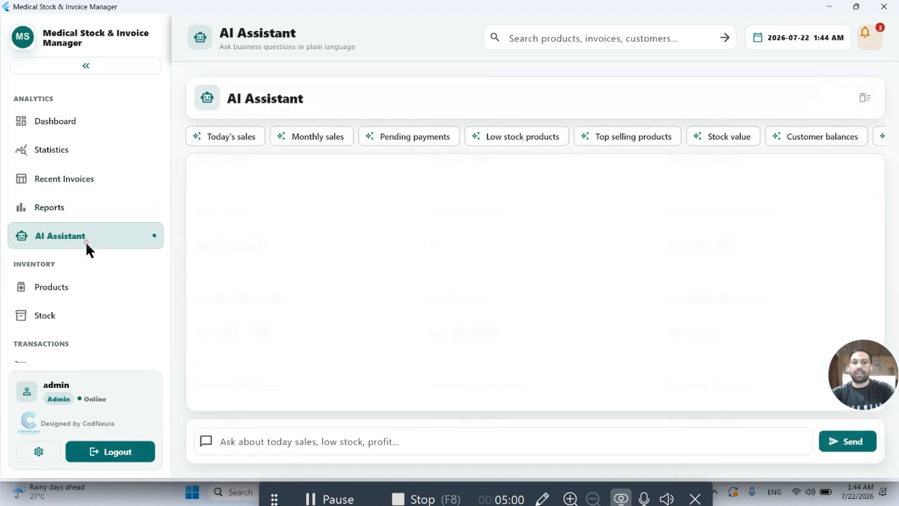
# View the product list, dismiss its blank add-product form without saving, and go to the available stock
pyautogui.click(76, 291)
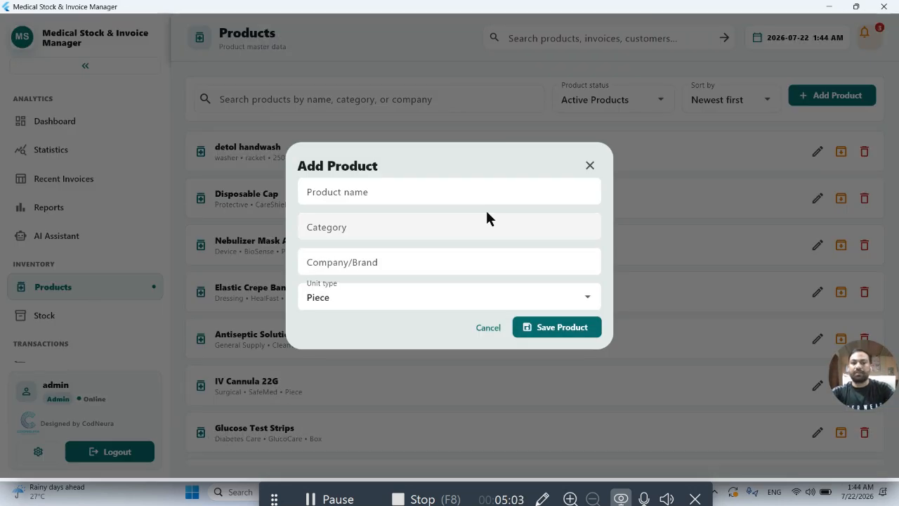
pyautogui.click(591, 167)
pyautogui.click(80, 314)
# View the user profile page and examine the settings, covering the invoice business name, address and phone, app information, backup and user management
pyautogui.scroll(-4, 94, 291)
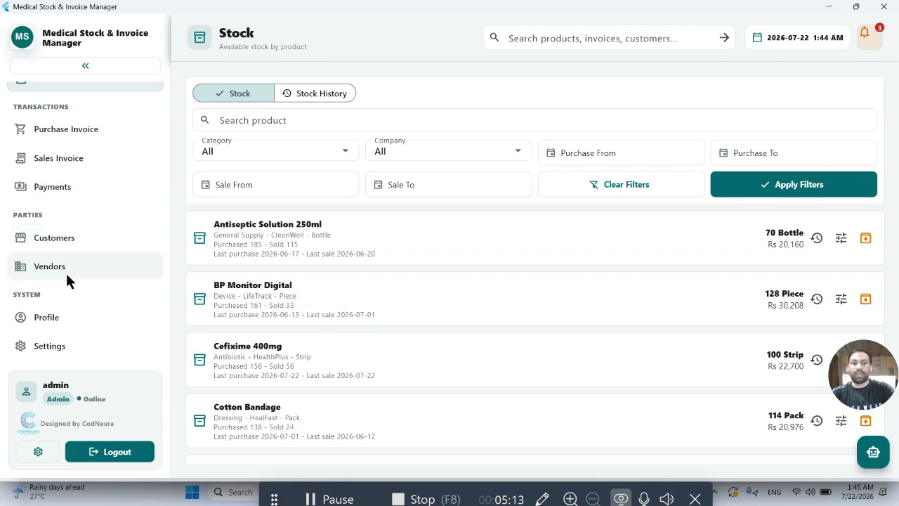
pyautogui.click(67, 321)
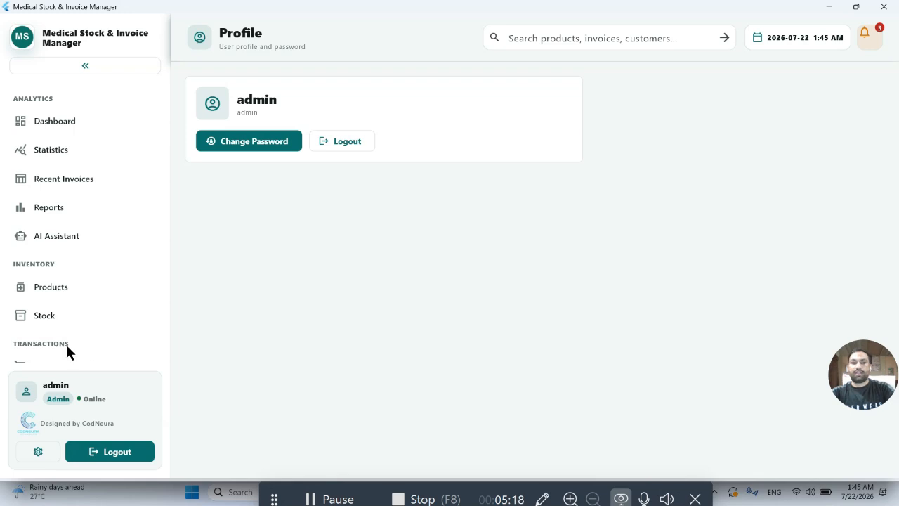
pyautogui.click(63, 349)
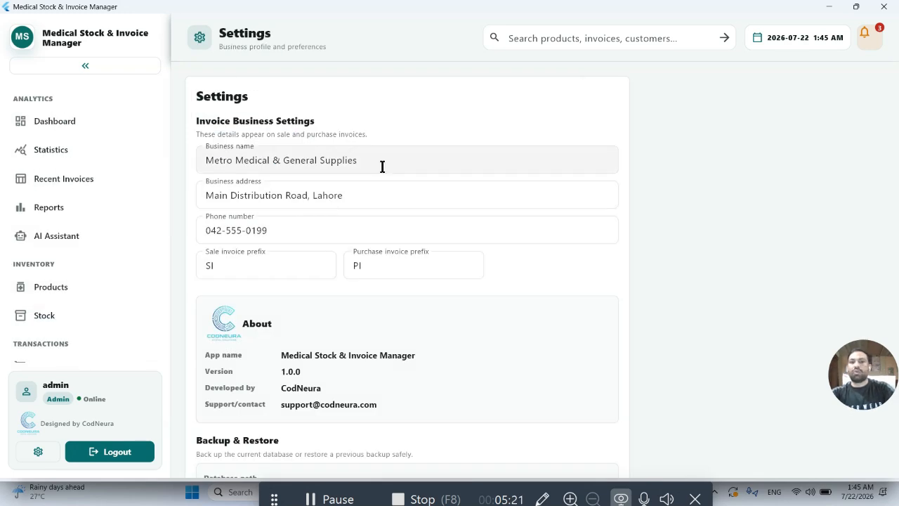
pyautogui.moveTo(382, 166); pyautogui.dragTo(201, 161)
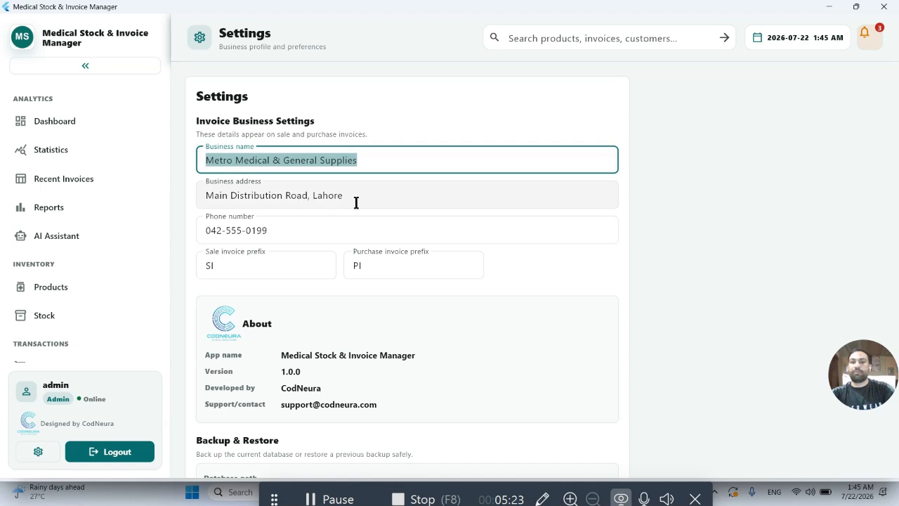
pyautogui.moveTo(361, 195); pyautogui.dragTo(185, 200)
pyautogui.moveTo(300, 230); pyautogui.dragTo(189, 232)
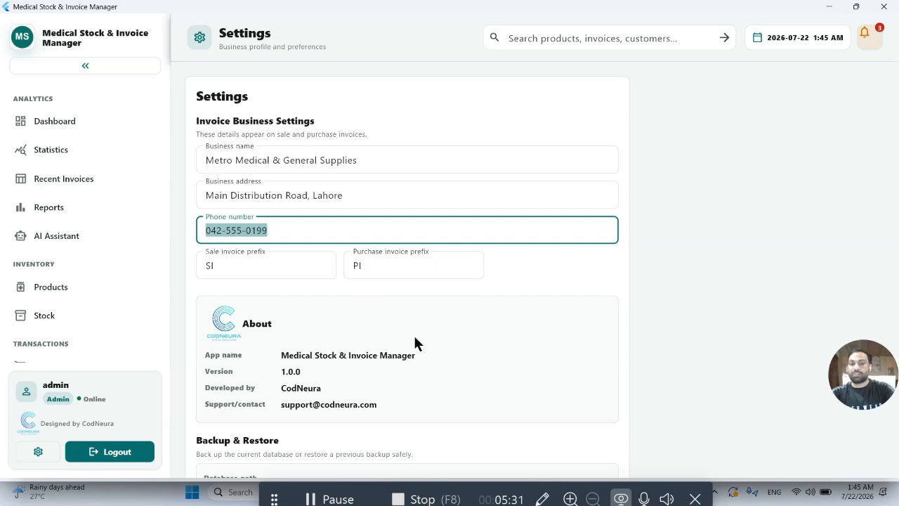
pyautogui.scroll(-2, 413, 344)
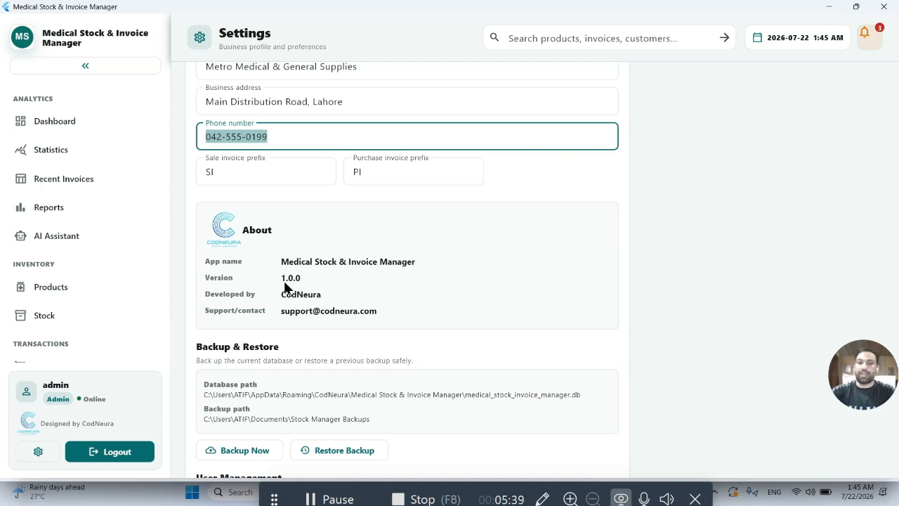
pyautogui.scroll(-5, 309, 295)
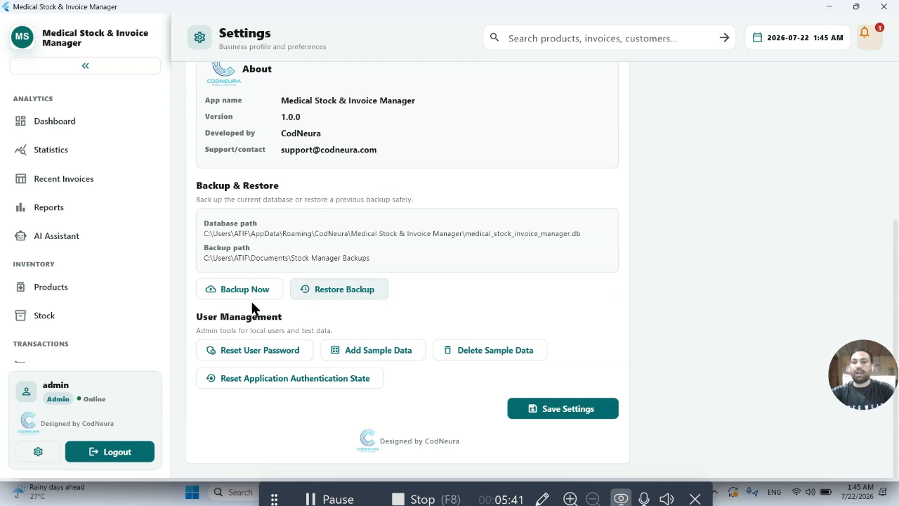